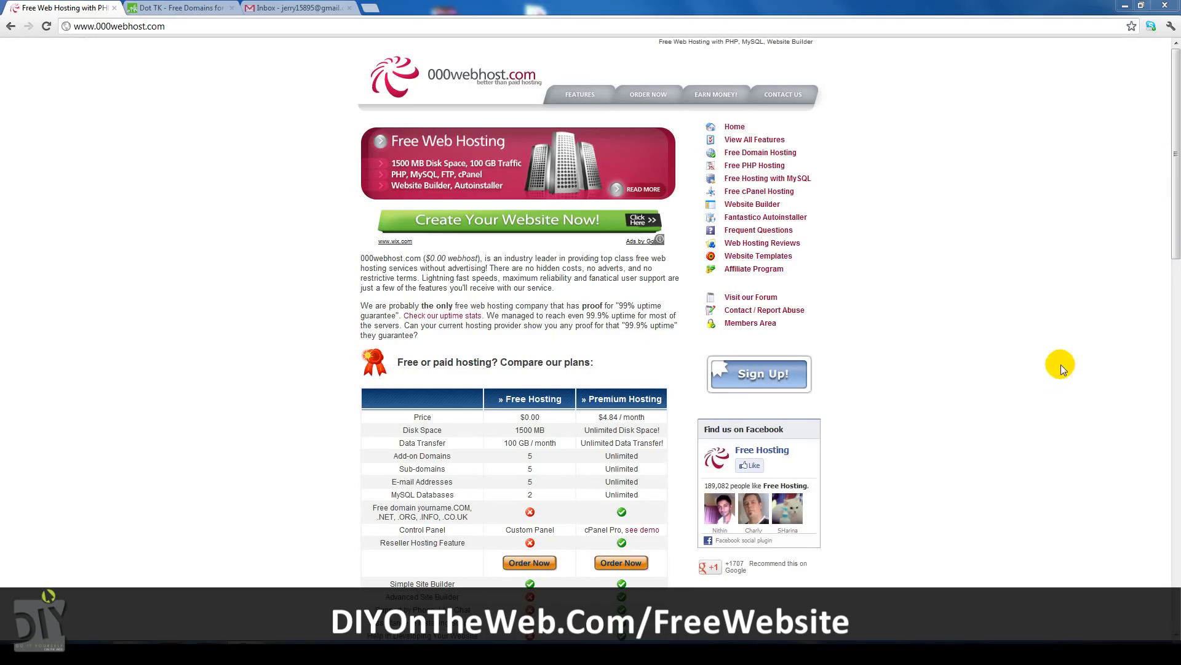
Start the free hosting order and enter diyfreewebsite.tk as your own domain.
{"action": "left_click", "coordinate": [530, 564]}
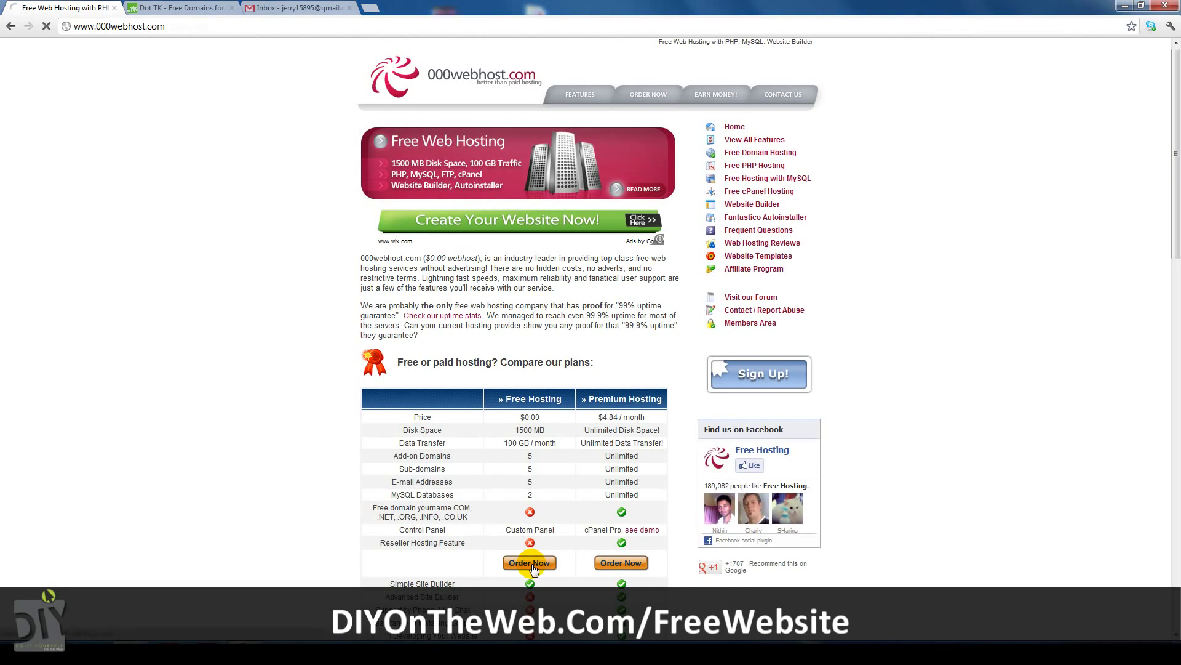
{"action": "left_click_drag", "start_coordinate": [501, 185], "coordinate": [395, 180]}
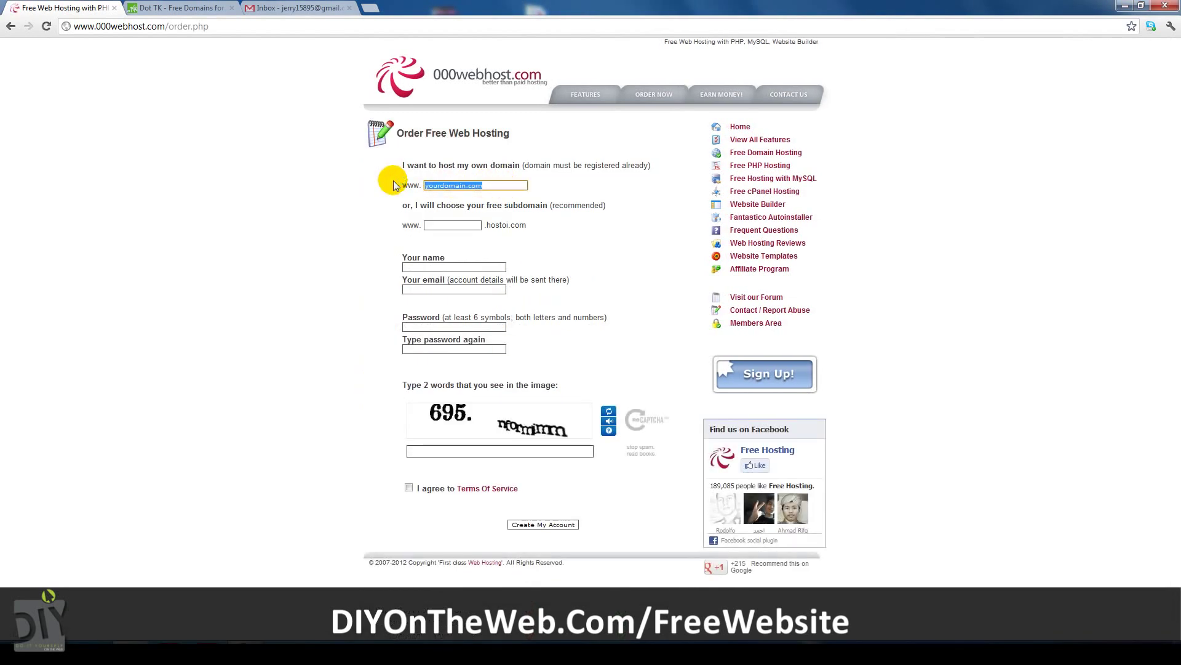
{"action": "type", "text": "diyfreewebsite.tk"}
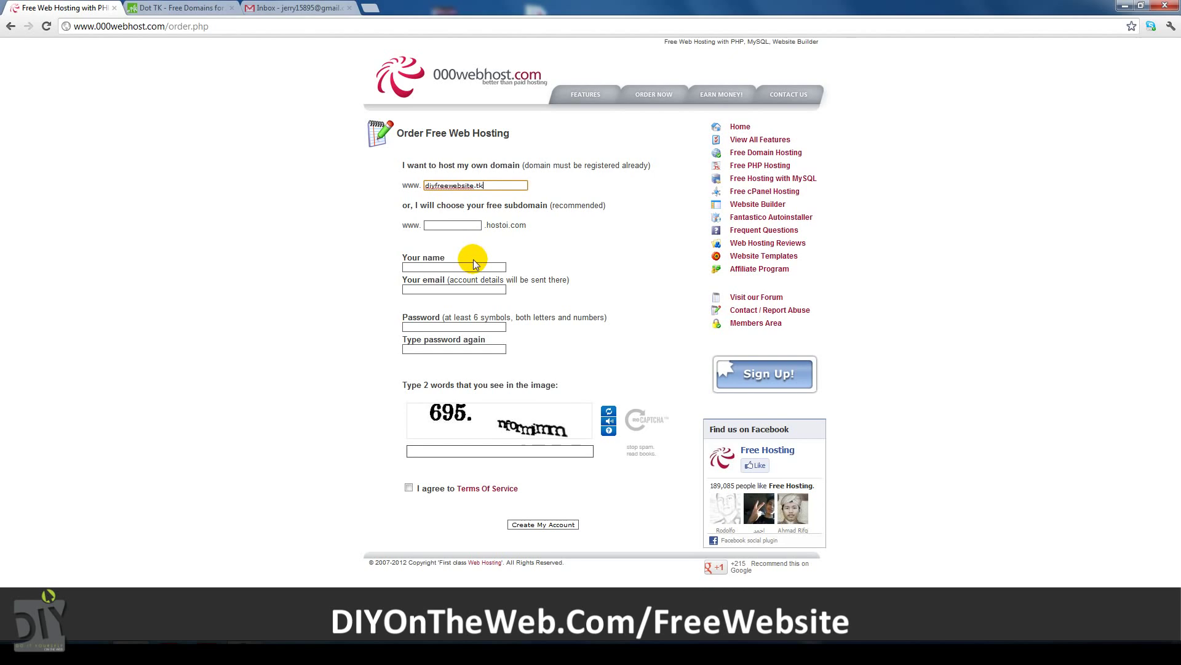
Fill in the account holder's name and e-mail address.
{"action": "left_click", "coordinate": [473, 266]}
{"action": "type", "text": "Jerry"}
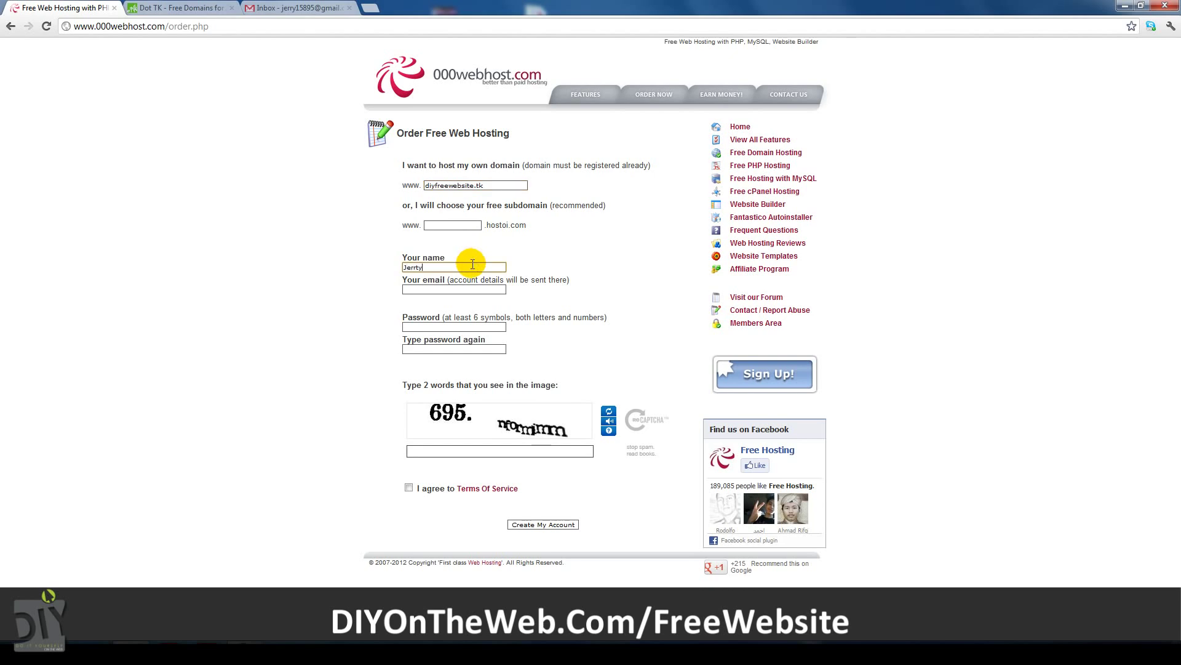
{"action": "left_click", "coordinate": [464, 291]}
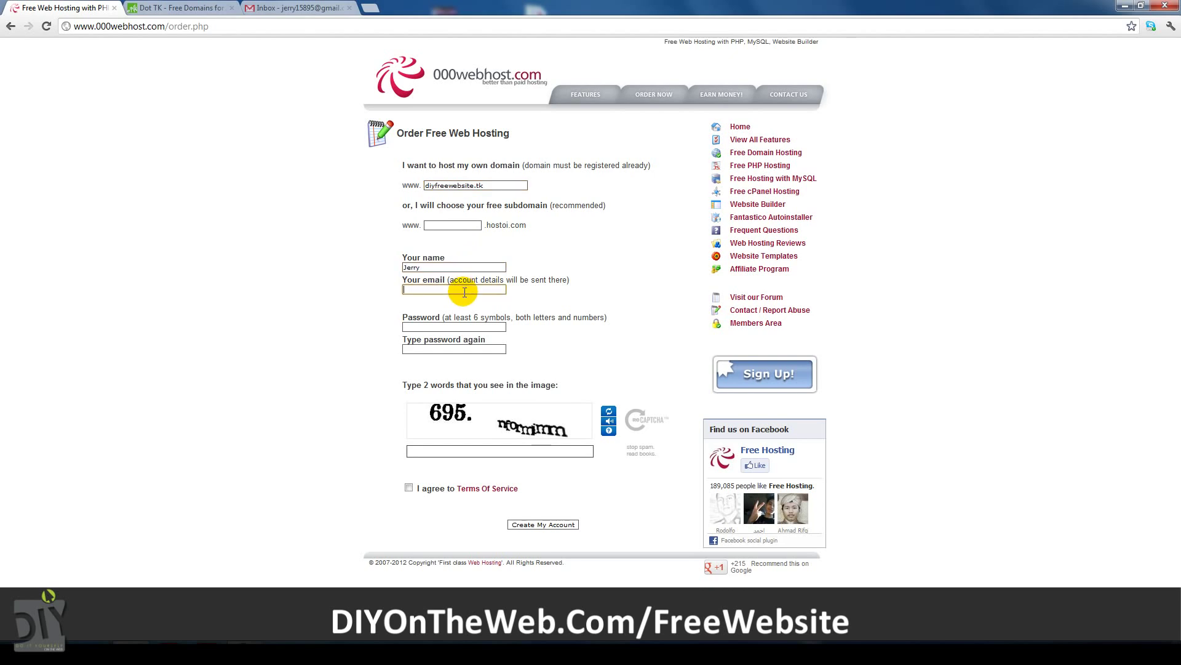
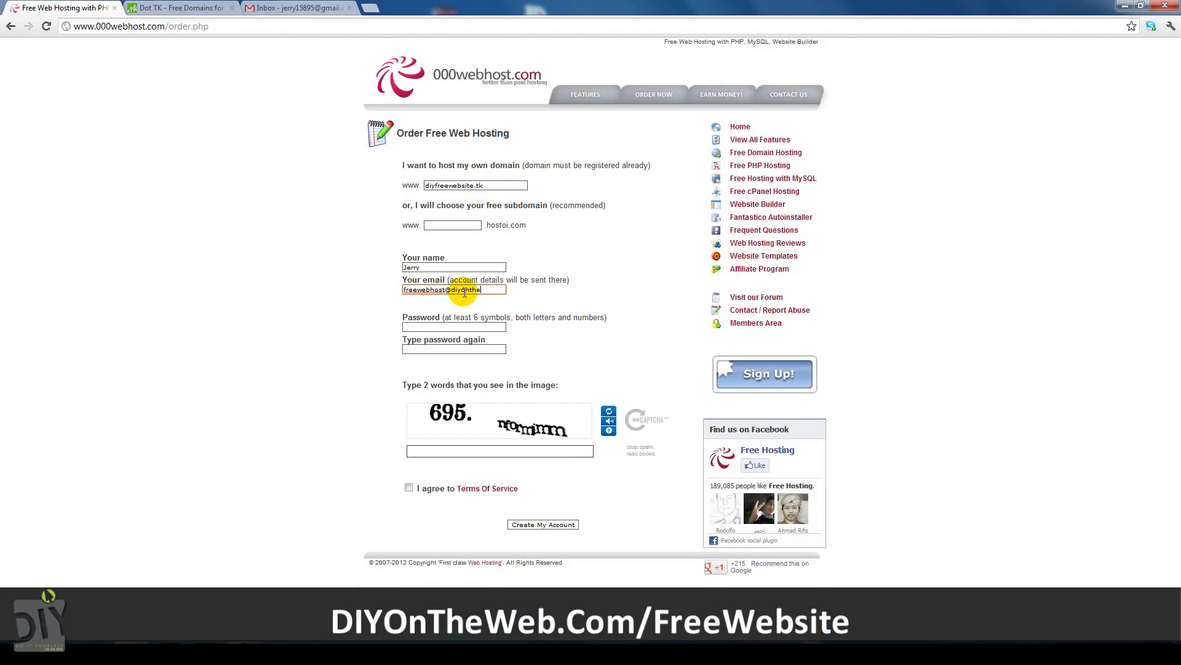
Enter the password twice, type the captcha words and accept the Terms Of Service.
{"action": "left_click", "coordinate": [452, 327]}
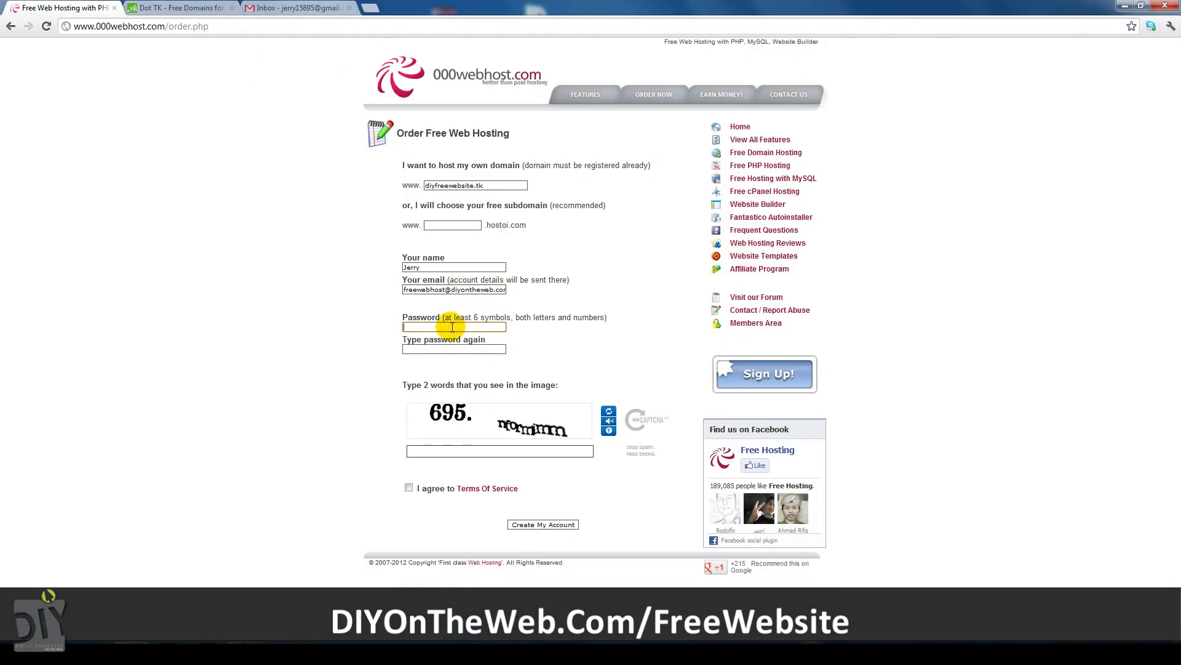
{"action": "type", "text": "••••••"}
{"action": "left_click", "coordinate": [447, 354]}
{"action": "type", "text": "•"}
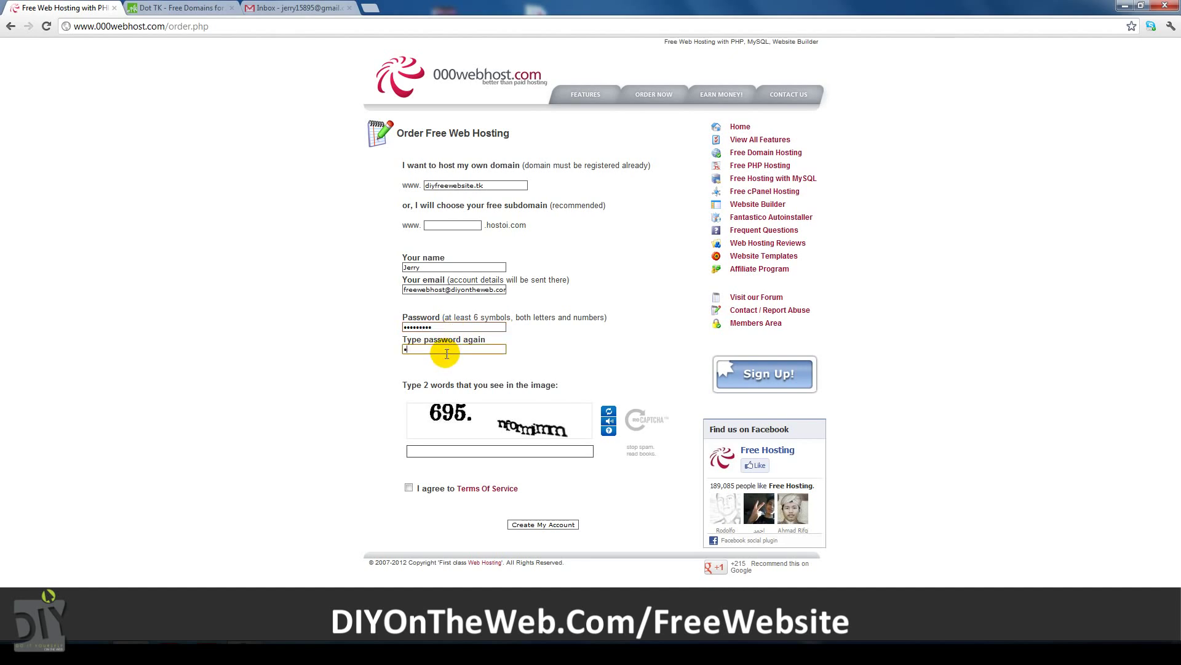
{"action": "type", "text": "•••••"}
{"action": "left_click", "coordinate": [442, 453]}
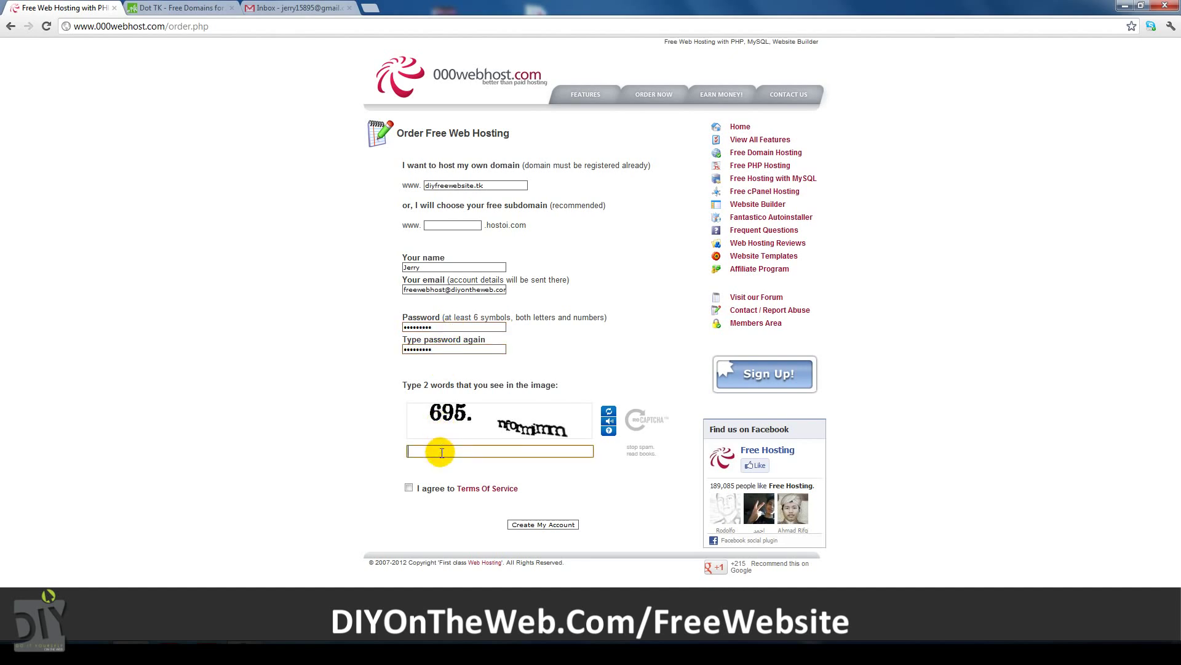
{"action": "type", "text": "695 nformimm"}
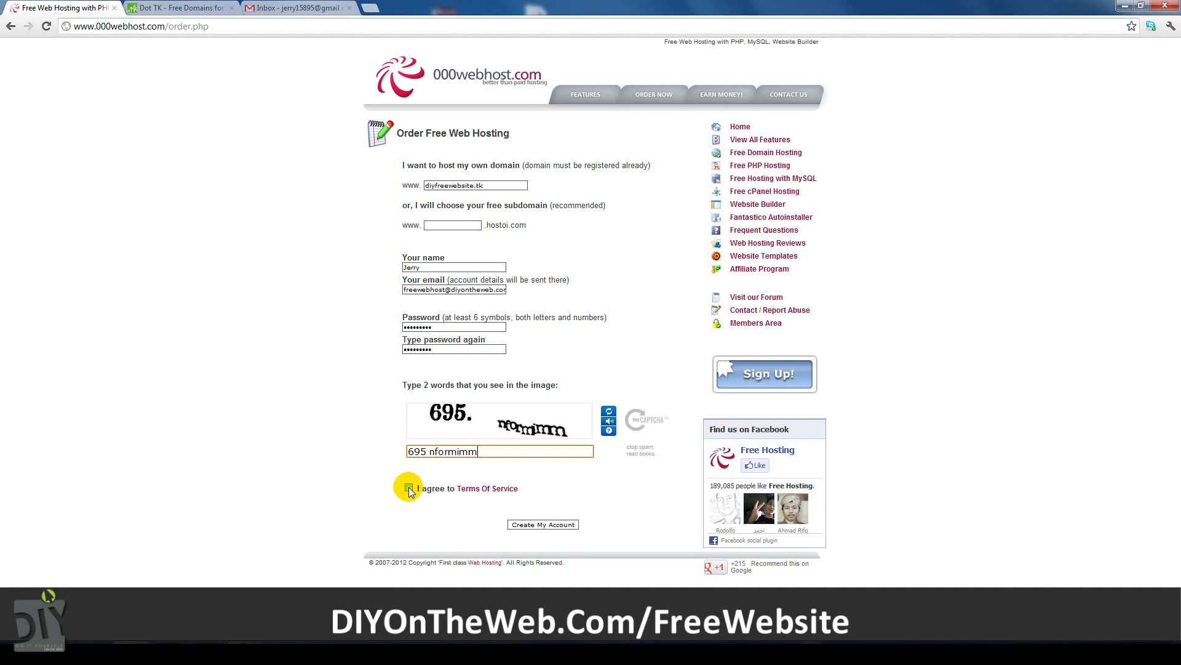
{"action": "left_click", "coordinate": [409, 488]}
Submit the hosting order, then search Dot TK for the free domain diyfreewebsite.
{"action": "left_click", "coordinate": [533, 527]}
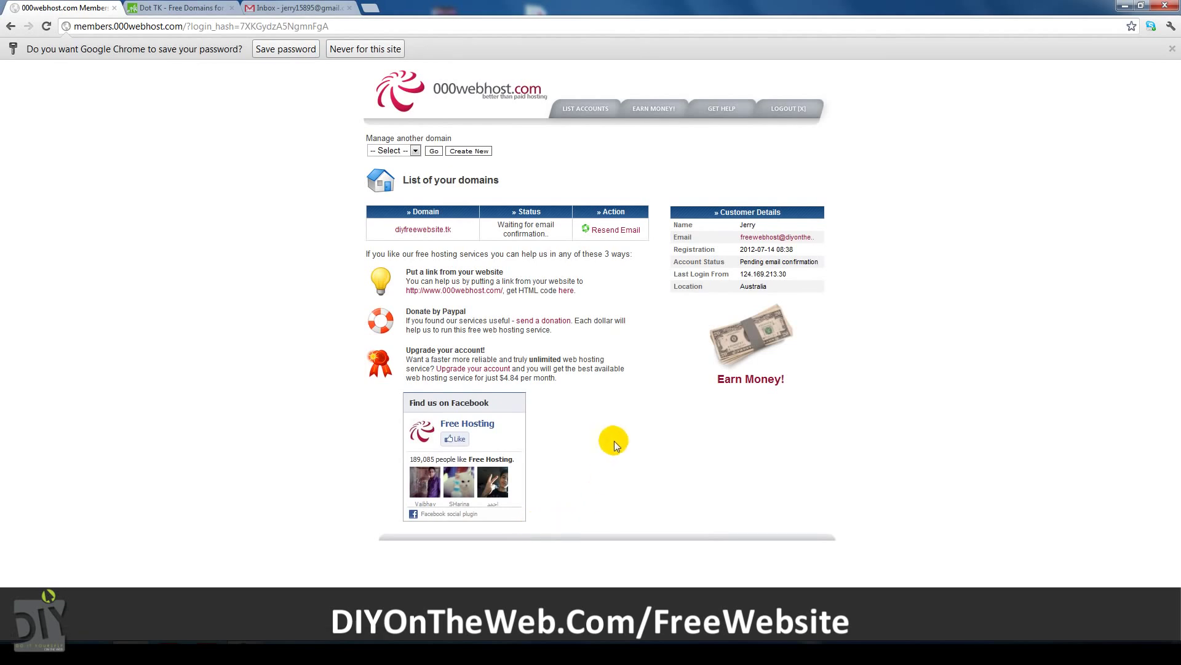
{"action": "left_click", "coordinate": [155, 8]}
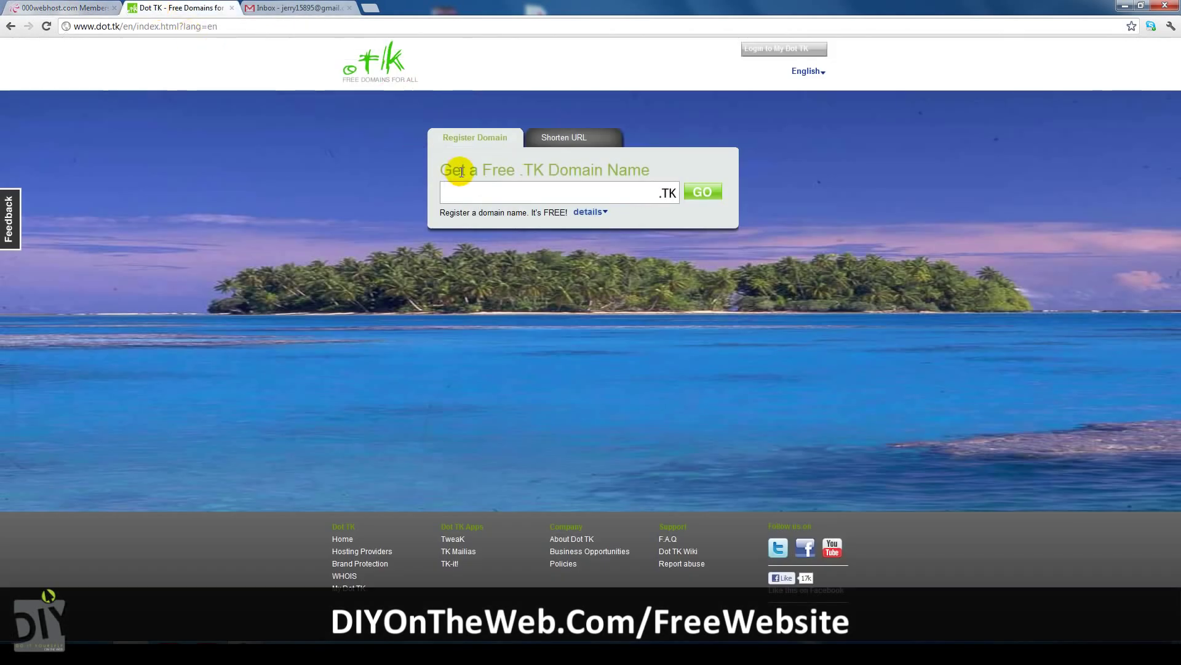
{"action": "type", "text": "diyfreewebsite"}
{"action": "left_click", "coordinate": [705, 191]}
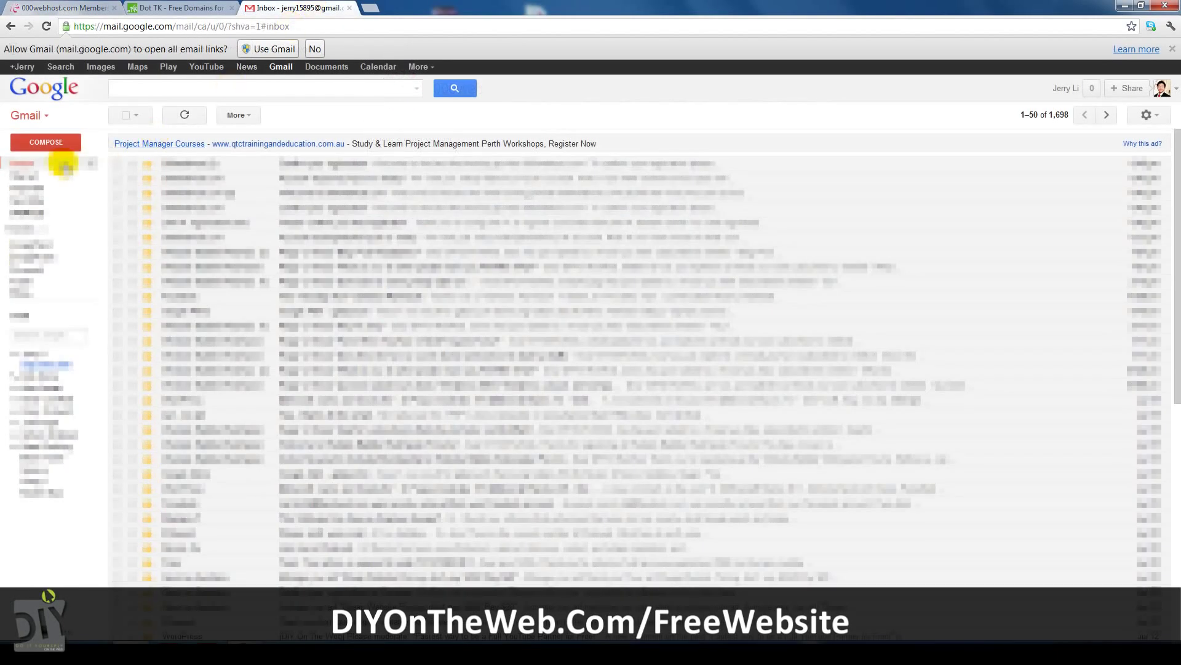
Open the 'Confirm your registration' email and follow its confirmation link.
{"action": "left_click", "coordinate": [326, 163]}
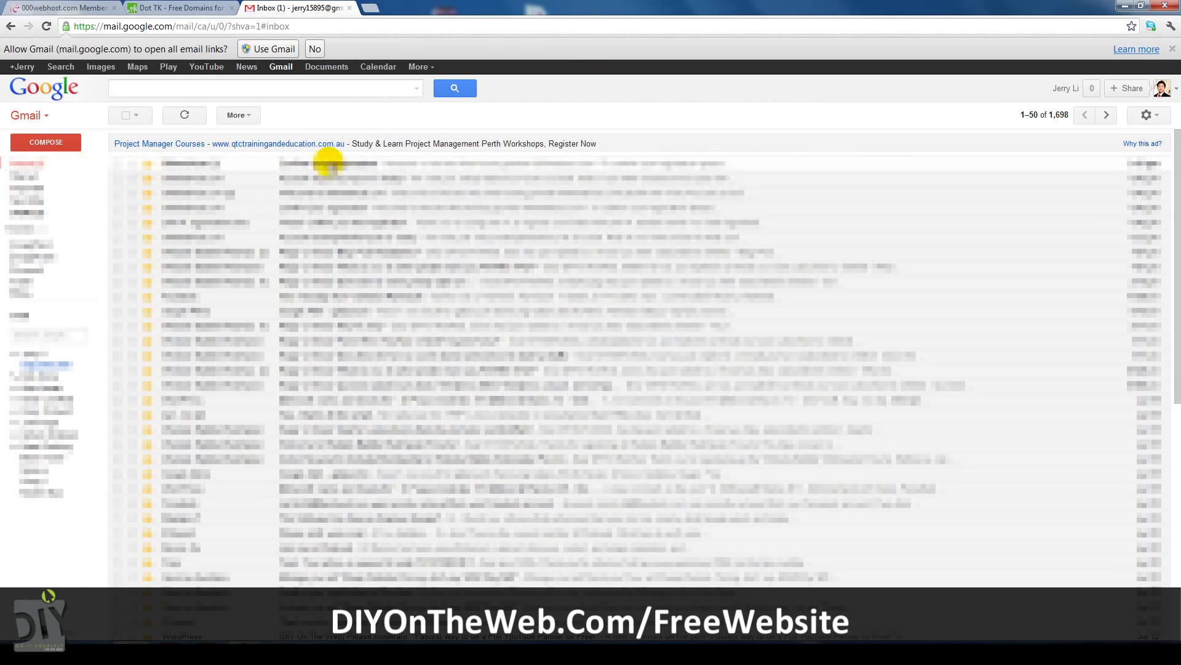
{"action": "left_click", "coordinate": [353, 306]}
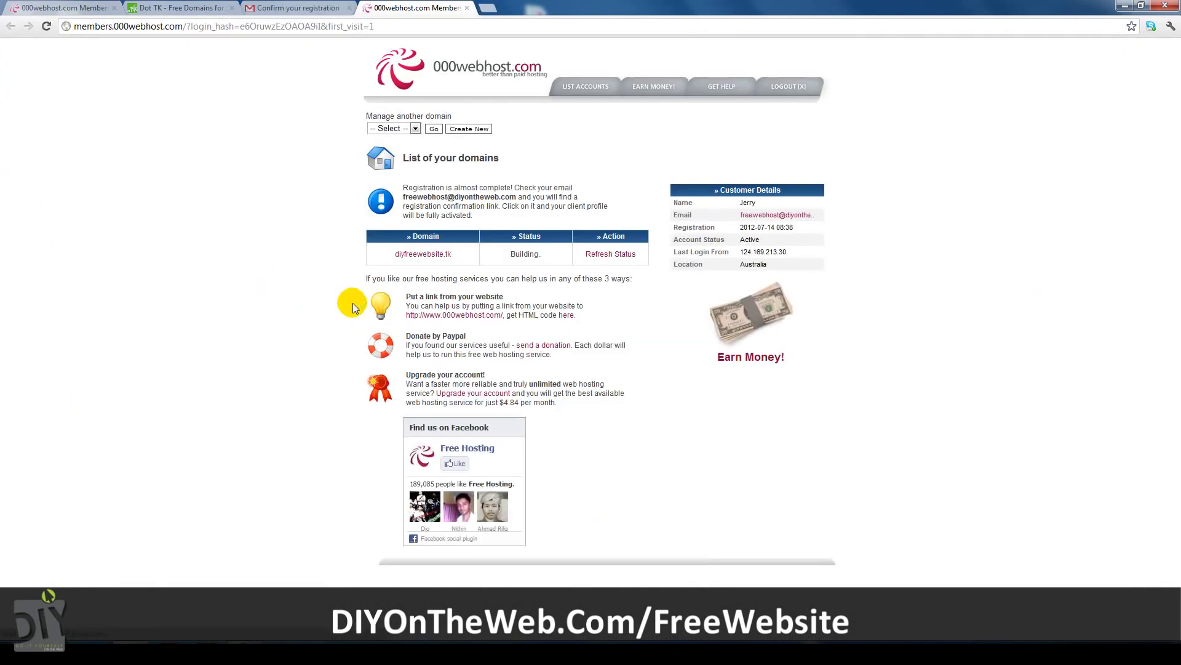
Refresh the status, open the diyfreewebsite.tk control panel and copy ns01.000webhost.com.
{"action": "left_click", "coordinate": [618, 256]}
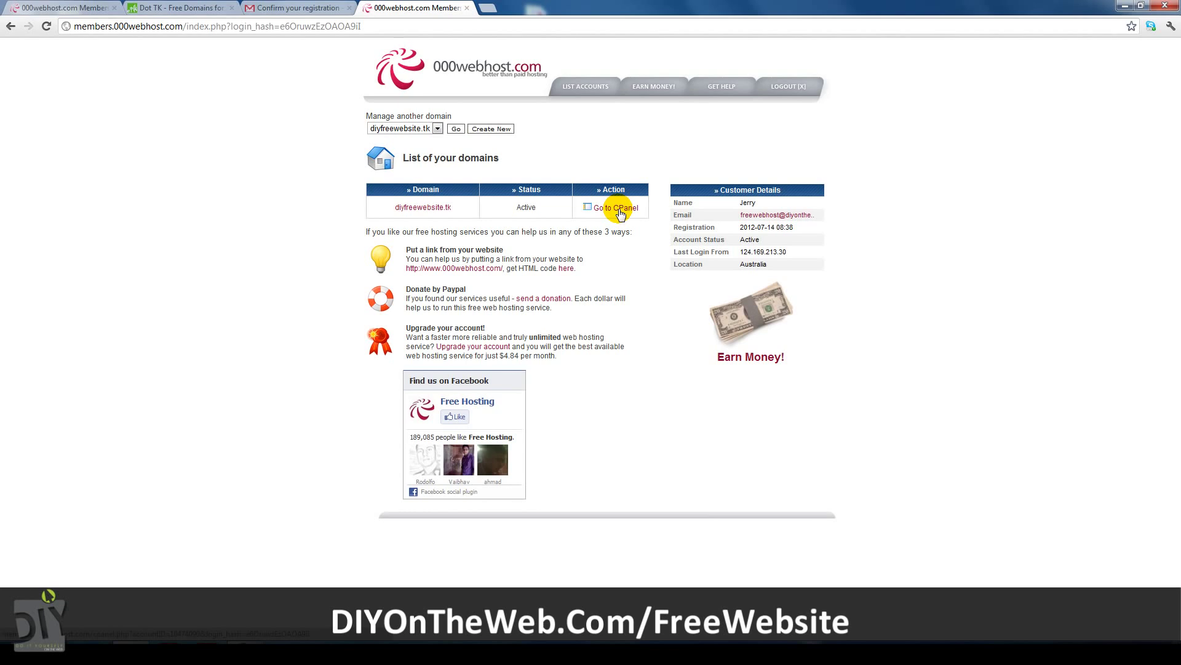
{"action": "left_click", "coordinate": [617, 209]}
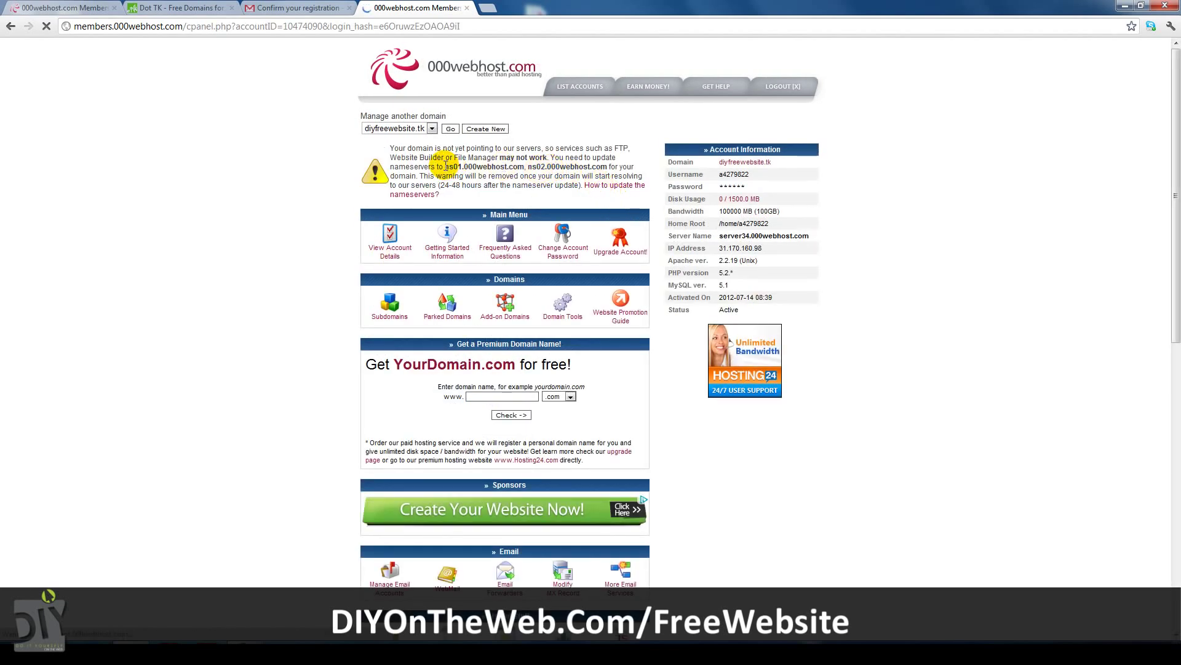
{"action": "left_click_drag", "start_coordinate": [445, 166], "coordinate": [520, 167]}
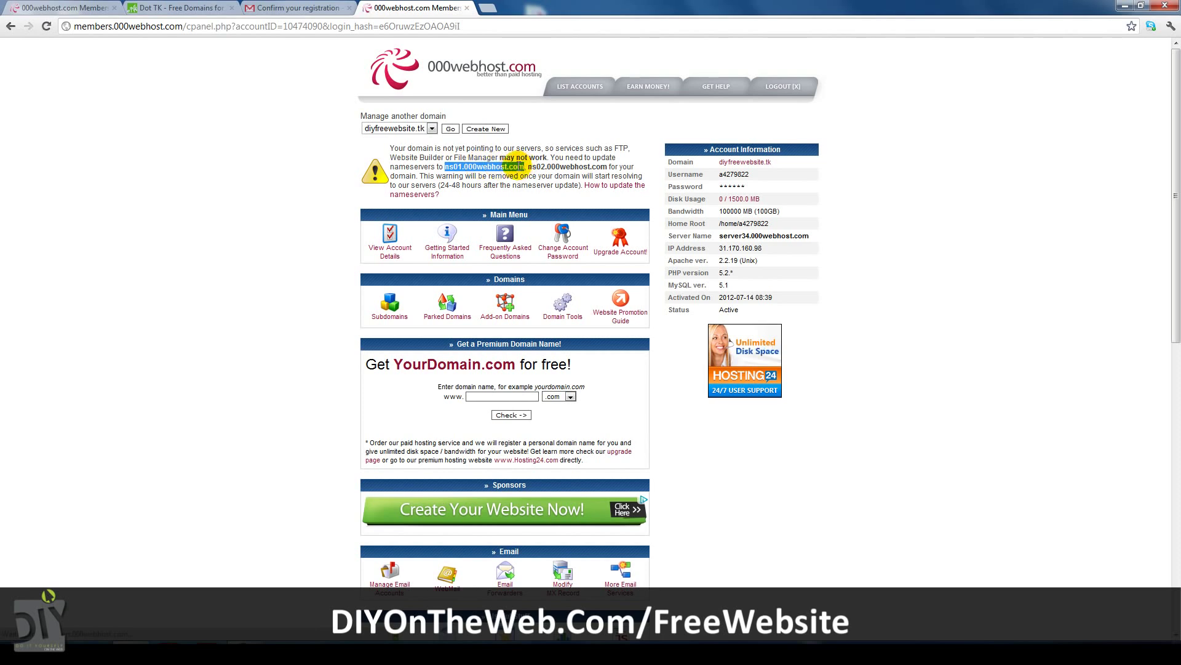
{"action": "right_click", "coordinate": [520, 167]}
{"action": "left_click", "coordinate": [531, 177]}
Paste the nameservers into the Host name fields, choose 12 months, enter the captcha and submit.
{"action": "left_click", "coordinate": [176, 8]}
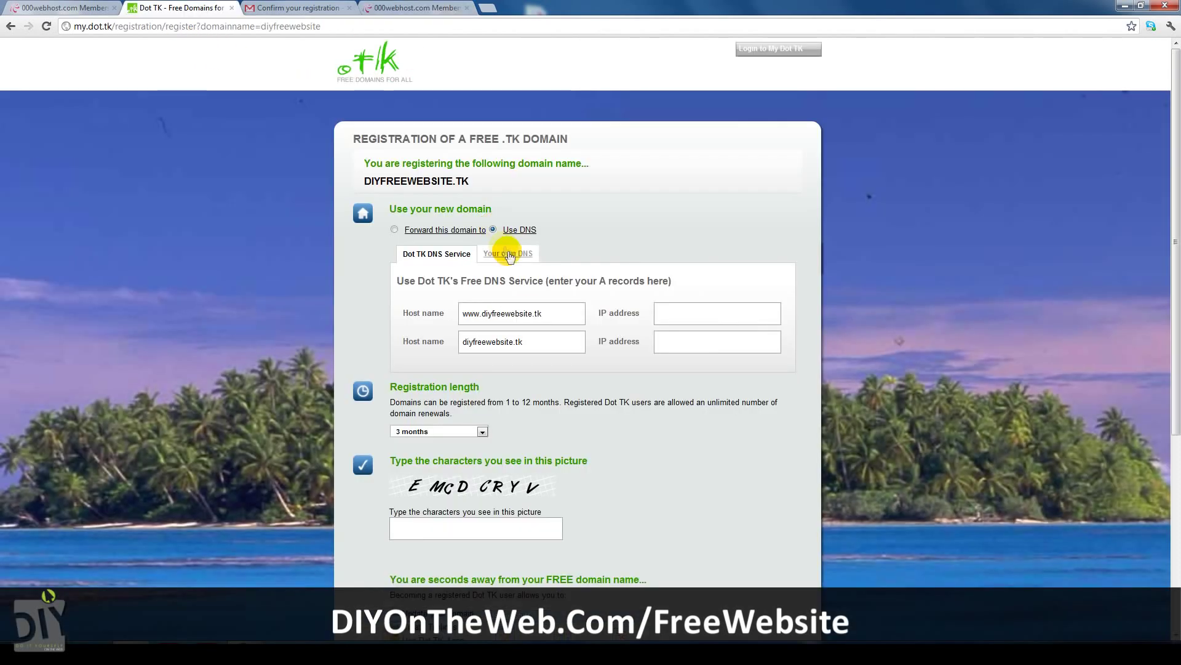
{"action": "left_click_drag", "start_coordinate": [565, 316], "coordinate": [382, 308]}
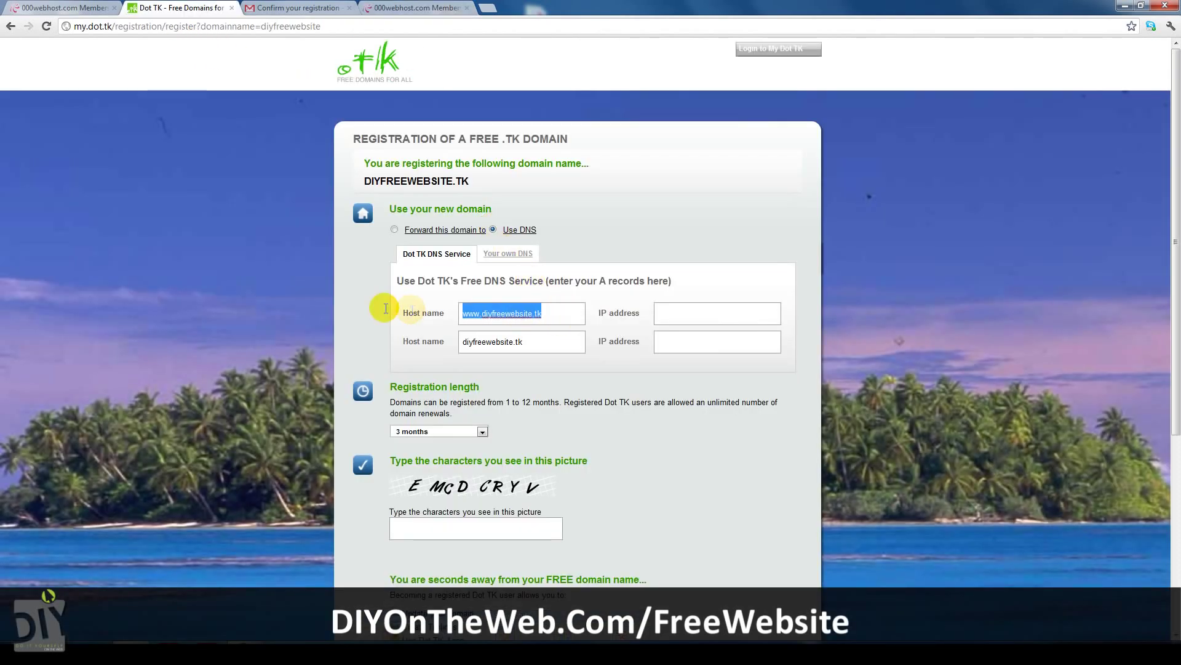
{"action": "key", "text": "ctrl+v"}
{"action": "left_click_drag", "start_coordinate": [538, 345], "coordinate": [461, 342]}
{"action": "key", "text": "ctrl+v"}
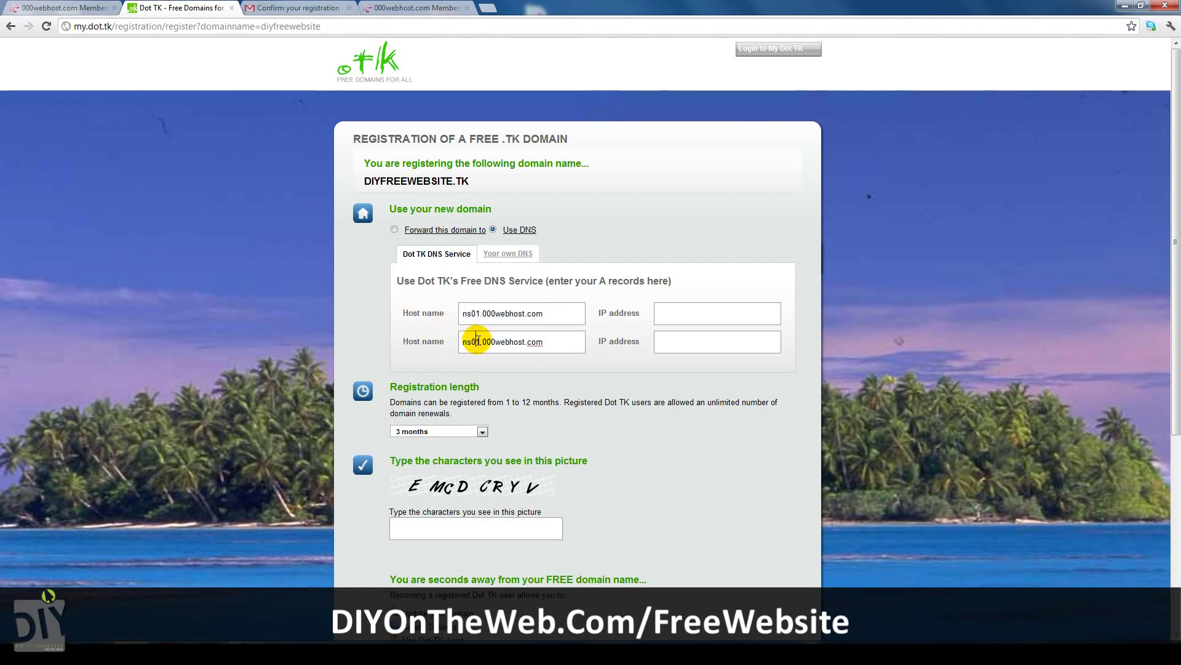
{"action": "type", "text": "2"}
{"action": "left_click", "coordinate": [449, 430]}
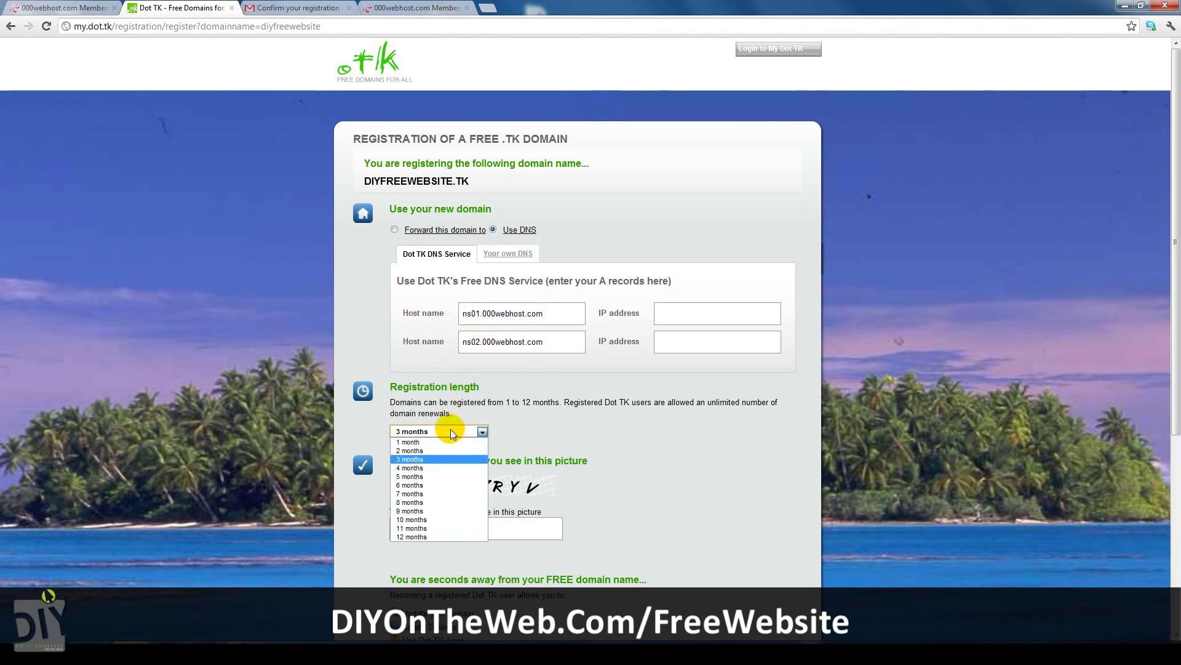
{"action": "left_click", "coordinate": [429, 528]}
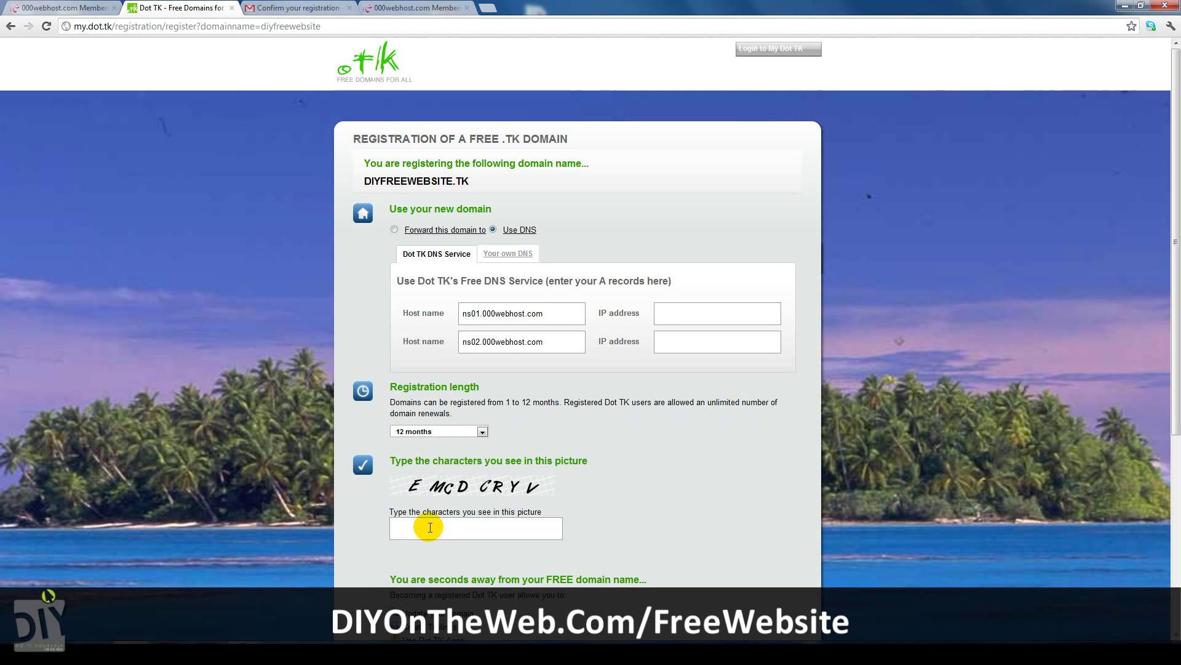
{"action": "type", "text": "EMCDCRYV"}
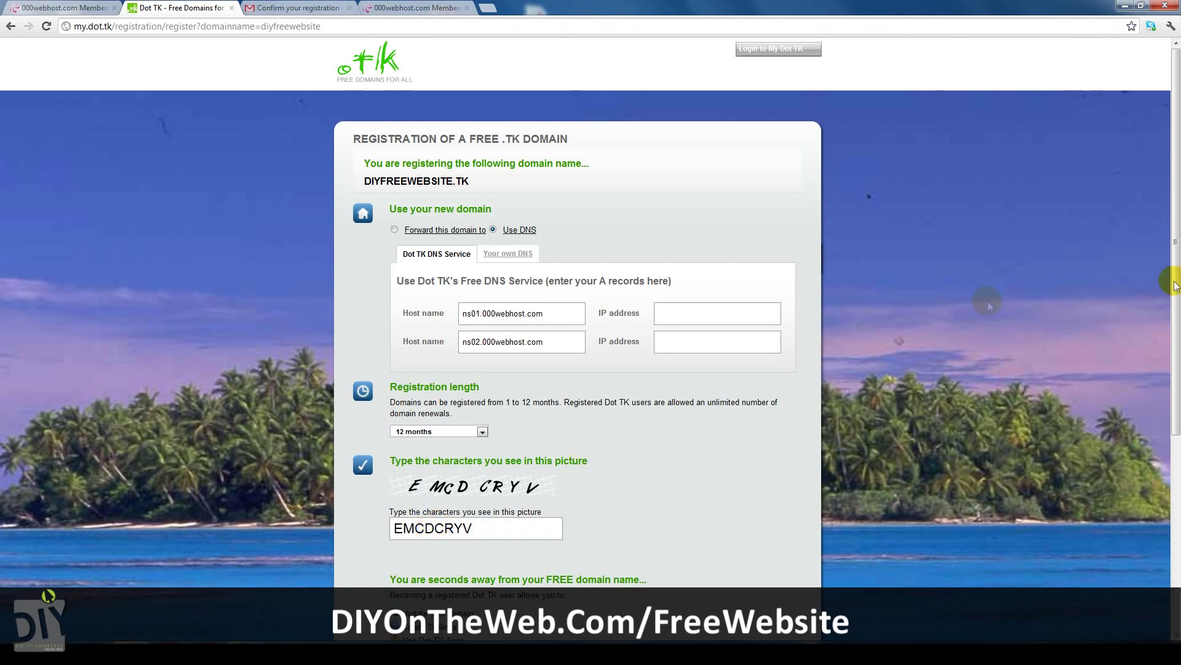
{"action": "left_click_drag", "start_coordinate": [1175, 280], "coordinate": [1175, 404]}
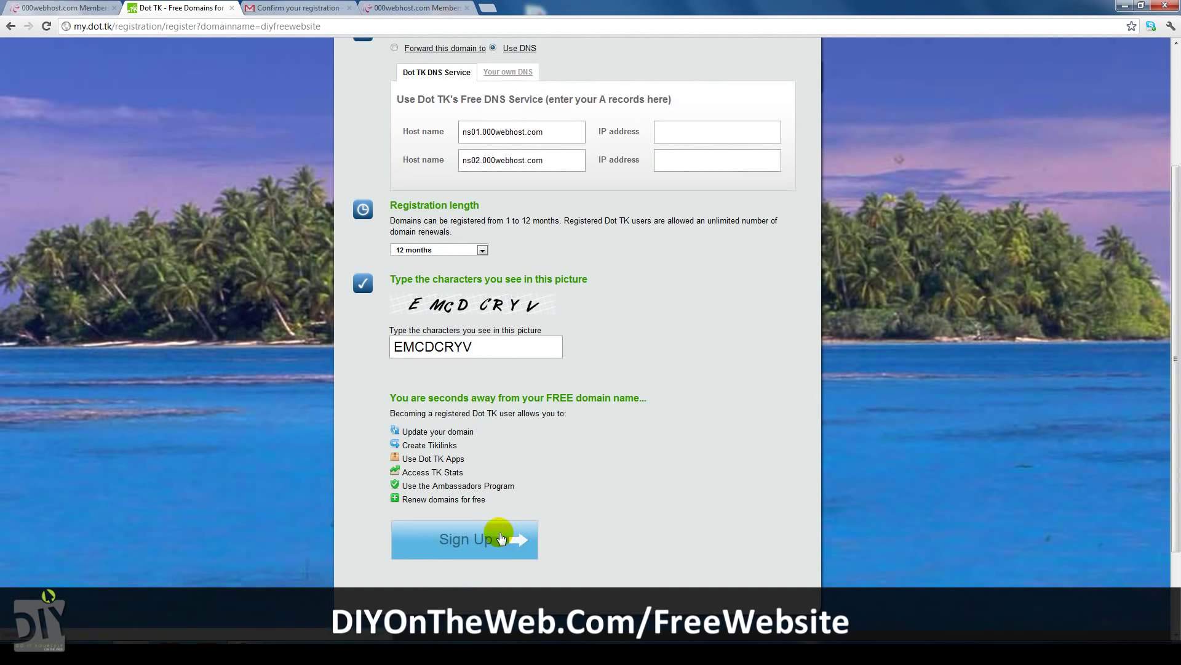
{"action": "left_click", "coordinate": [502, 538]}
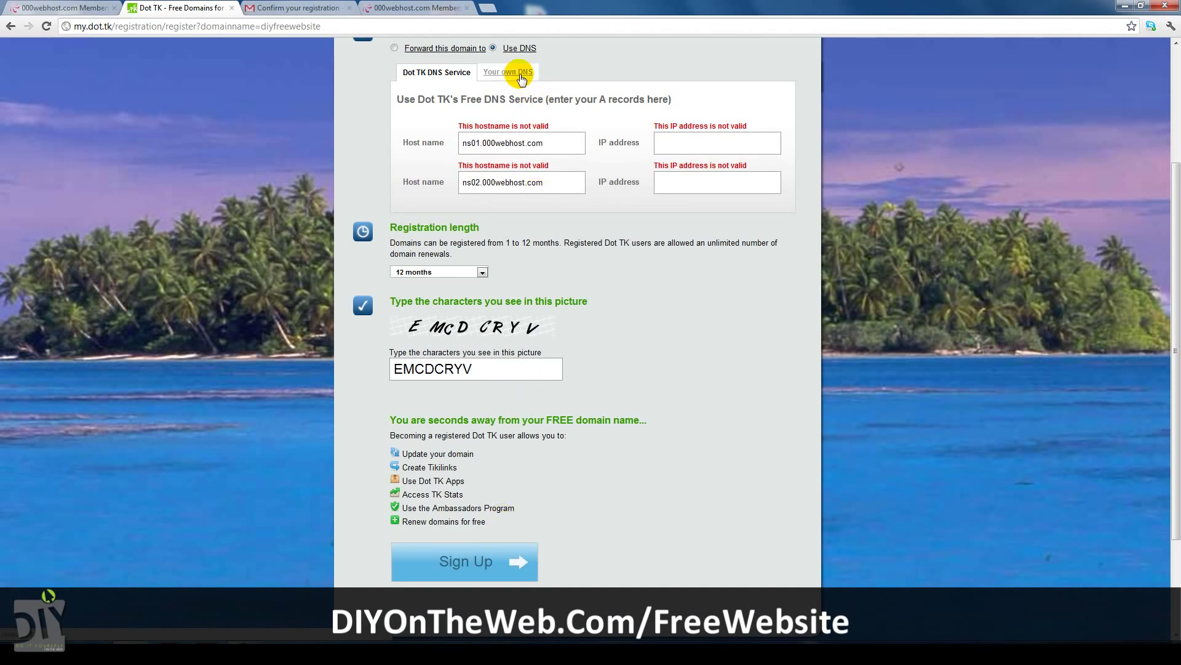
Switch to your own DNS with ns01.000webhost.com and ns02.000webhost.com as server names.
{"action": "left_click_drag", "start_coordinate": [1168, 272], "coordinate": [1167, 158]}
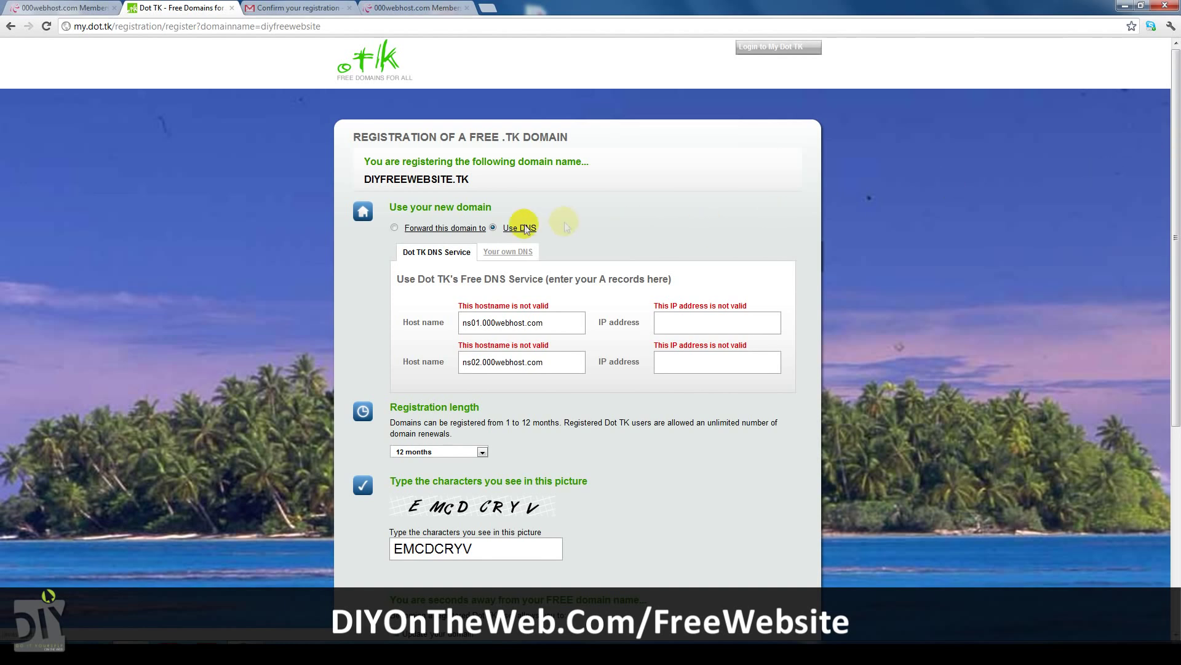
{"action": "left_click", "coordinate": [509, 251]}
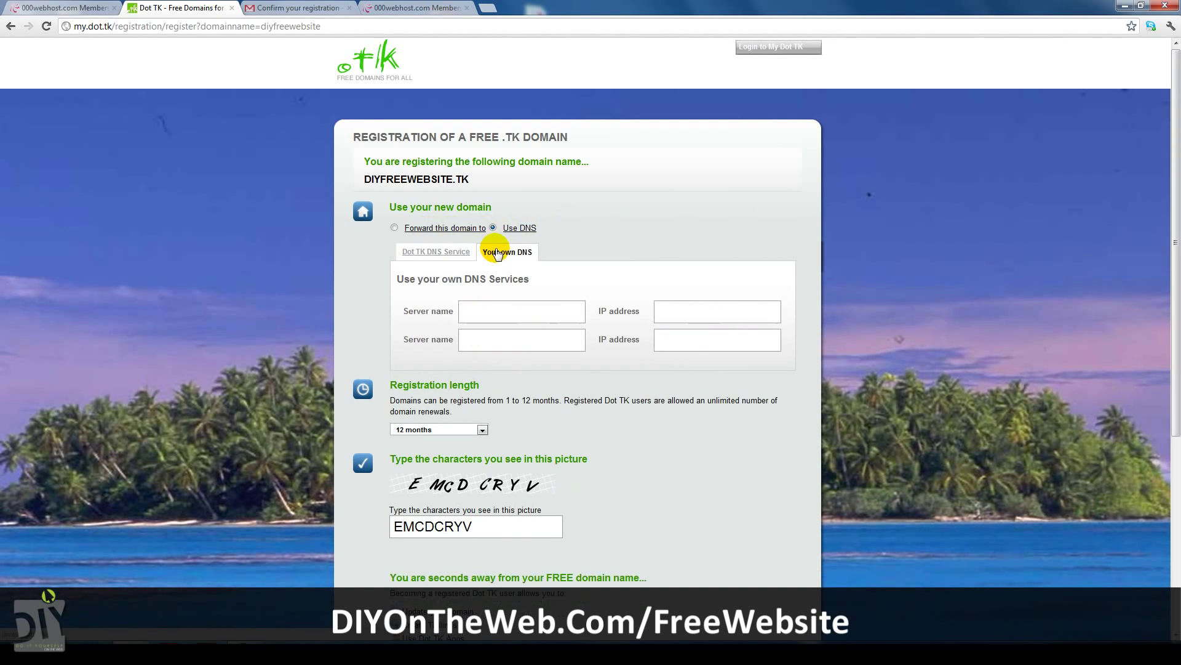
{"action": "left_click", "coordinate": [495, 307]}
{"action": "left_click", "coordinate": [497, 338]}
{"action": "key", "text": "ctrl+v"}
{"action": "left_click", "coordinate": [477, 341]}
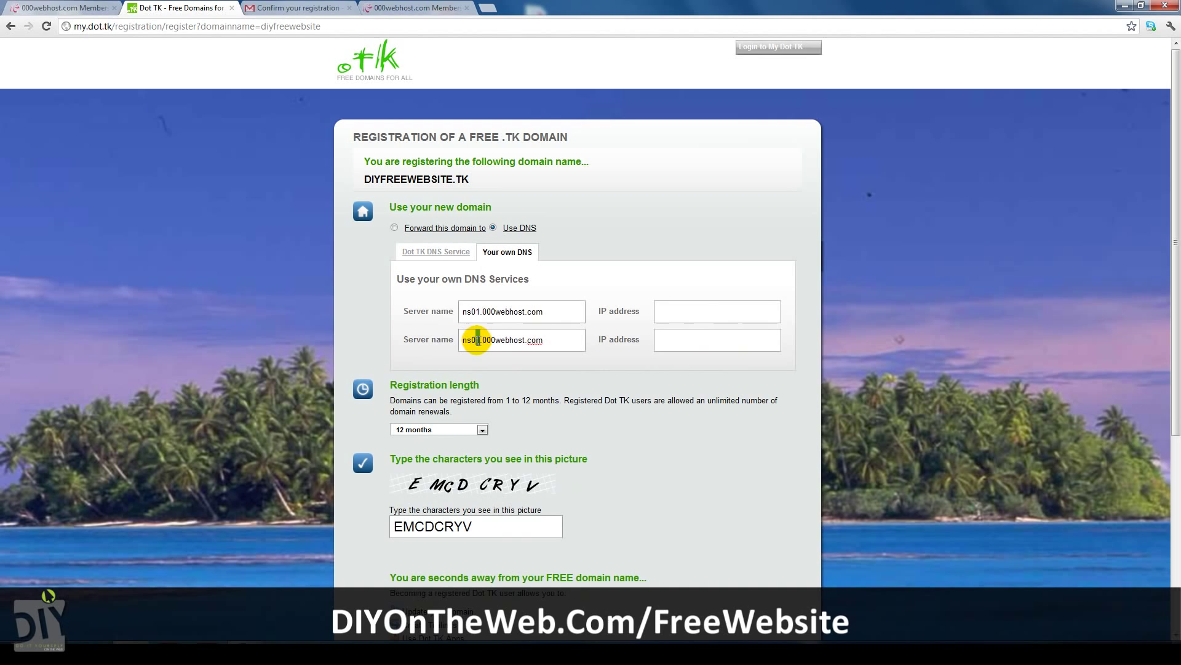
{"action": "key", "text": "BackSpace"}
{"action": "type", "text": "2"}
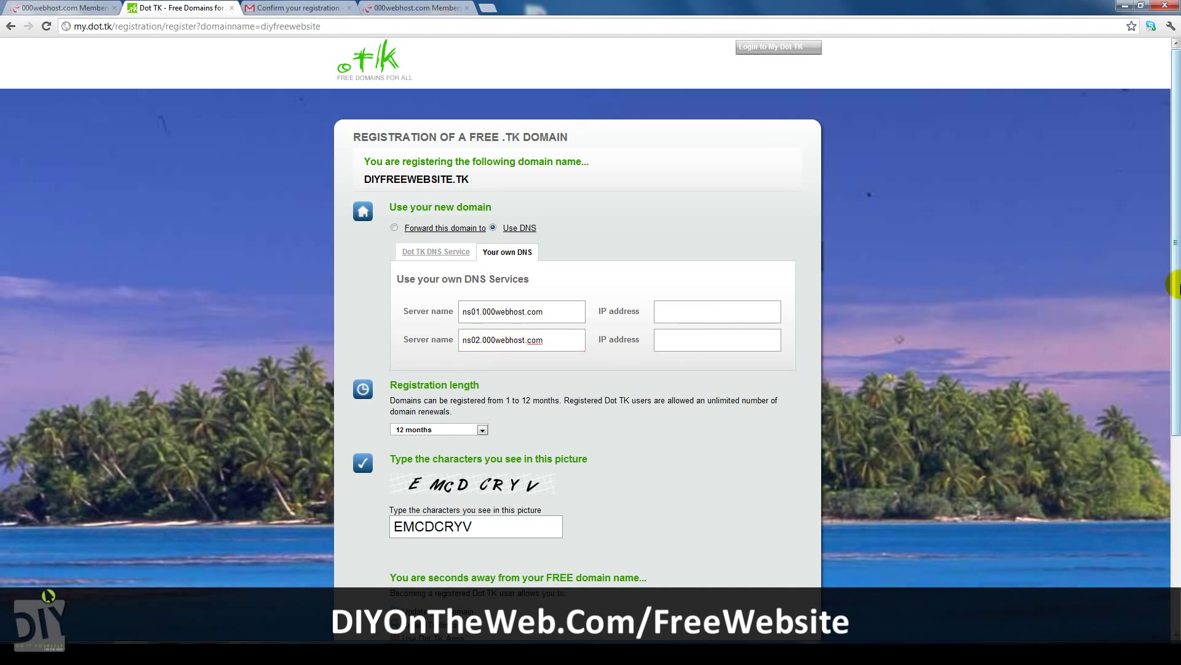
{"action": "left_click_drag", "start_coordinate": [1175, 280], "coordinate": [1176, 452]}
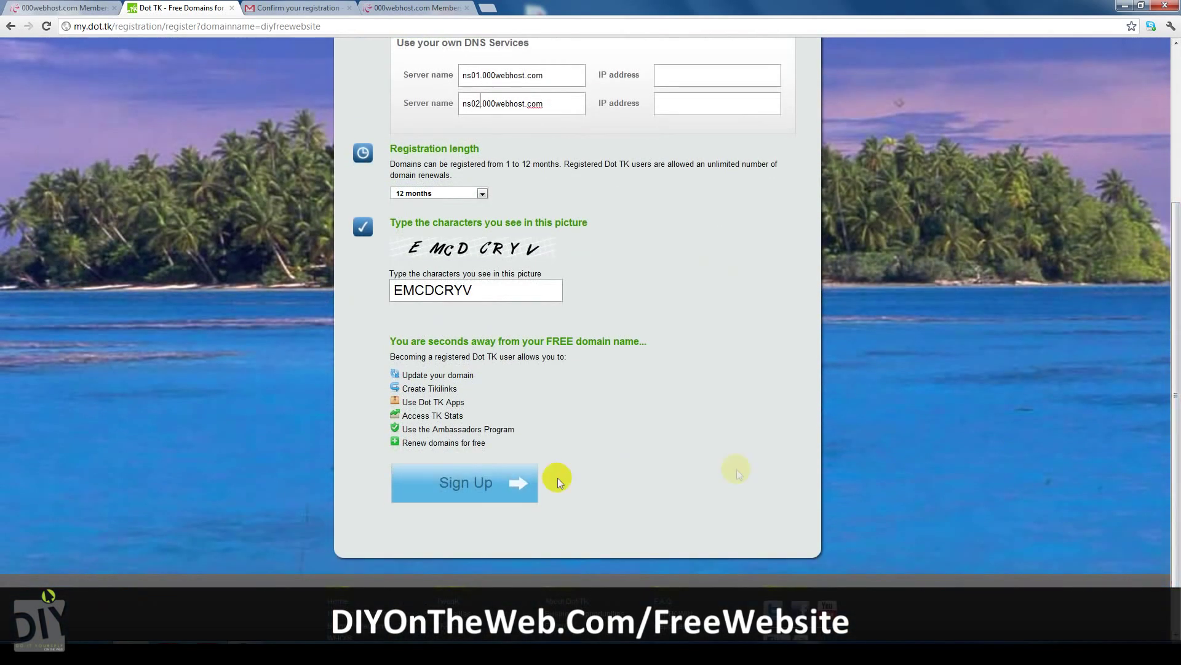
Resubmit, turn off domain sharing and sign up with the suggested e-mail address.
{"action": "left_click", "coordinate": [465, 483]}
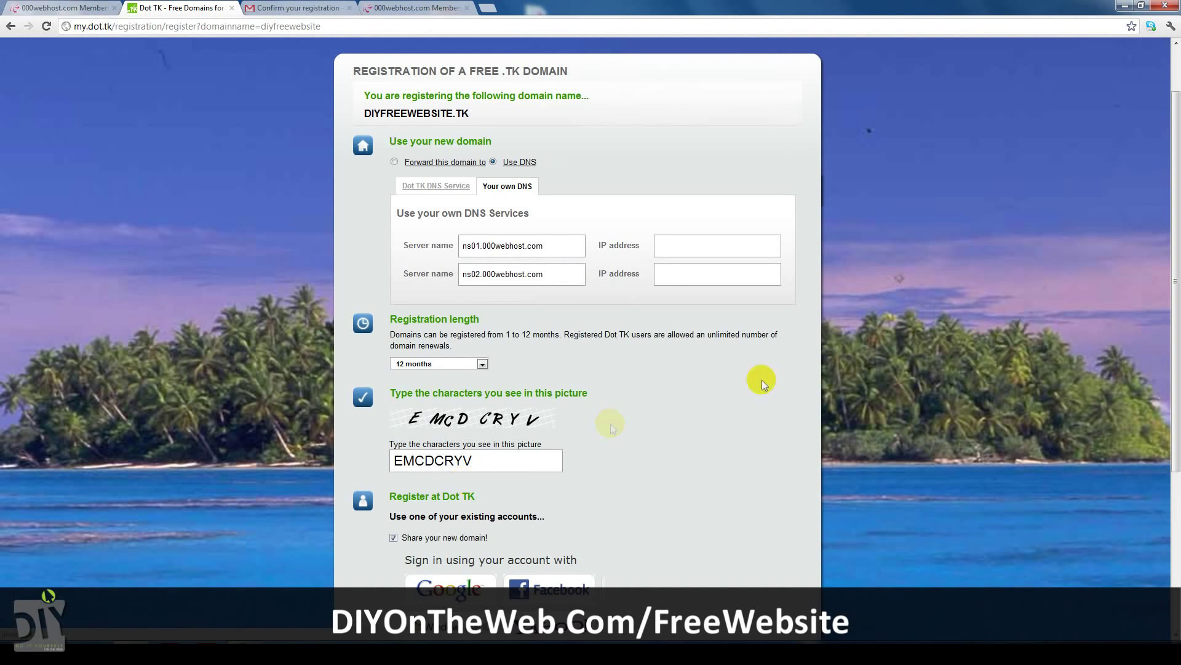
{"action": "left_click_drag", "start_coordinate": [1175, 356], "coordinate": [1176, 483]}
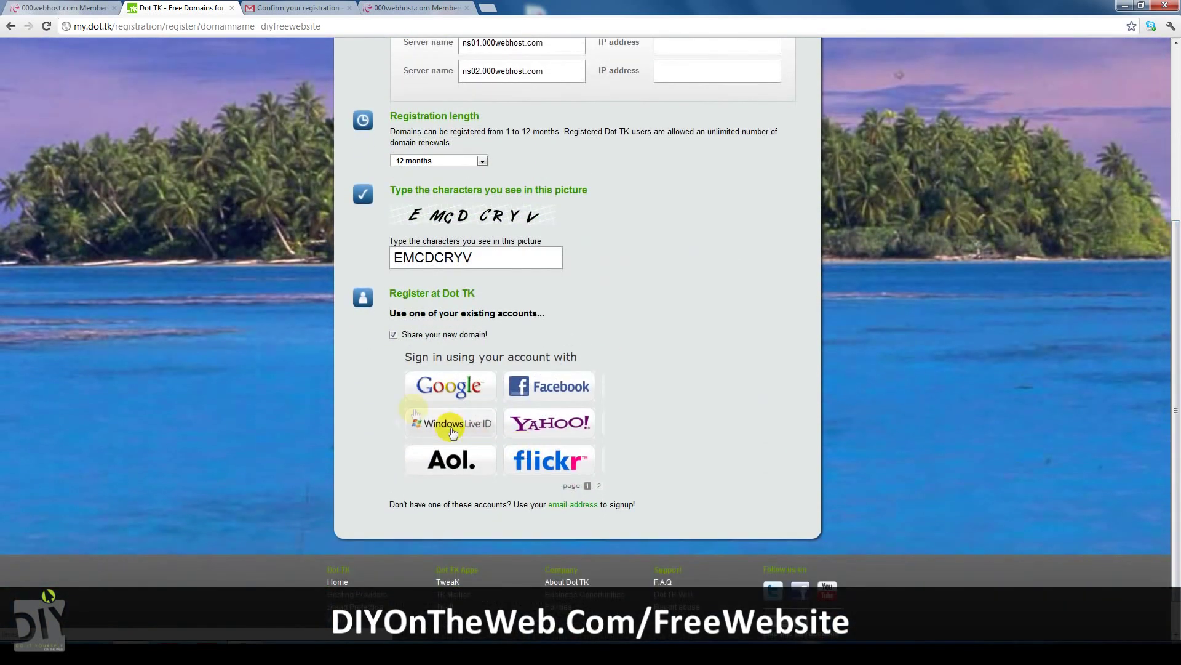
{"action": "left_click", "coordinate": [393, 336]}
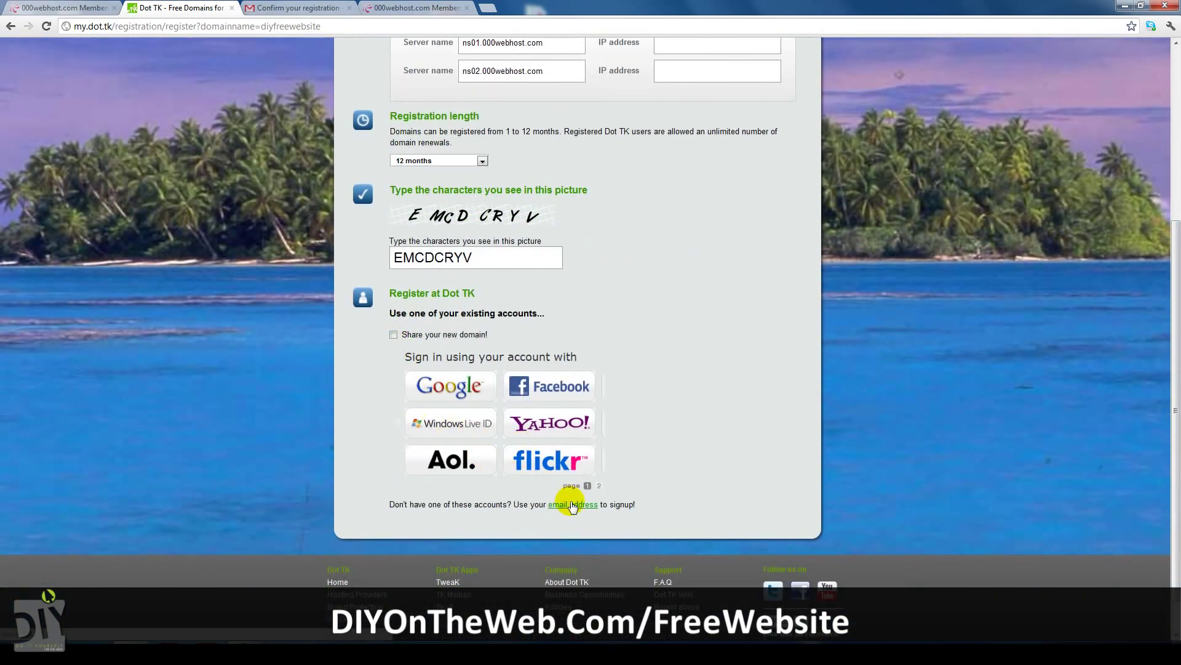
{"action": "left_click", "coordinate": [572, 505]}
{"action": "left_click", "coordinate": [478, 541]}
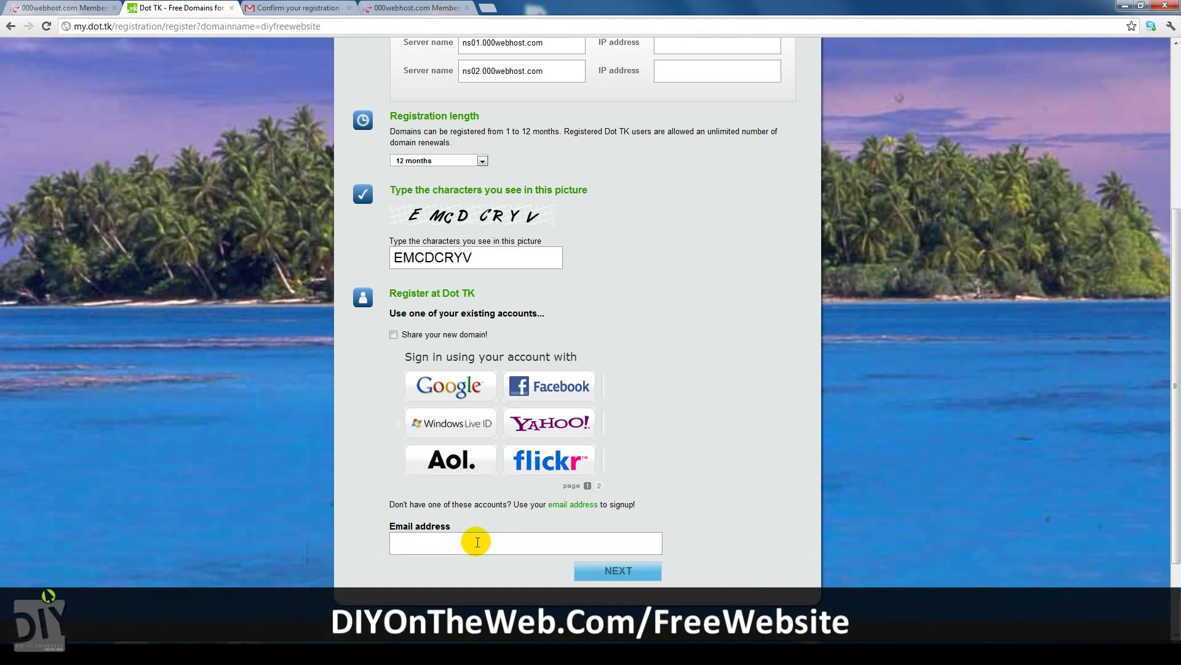
{"action": "type", "text": "free"}
{"action": "left_click", "coordinate": [486, 566]}
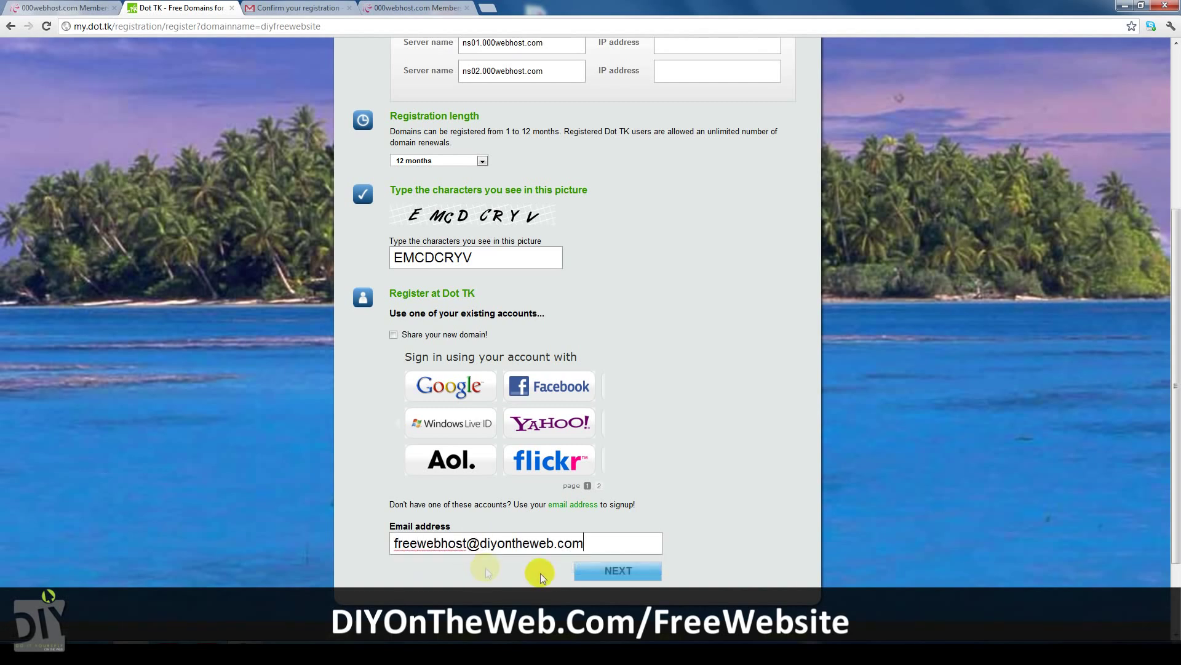
{"action": "left_click", "coordinate": [614, 573]}
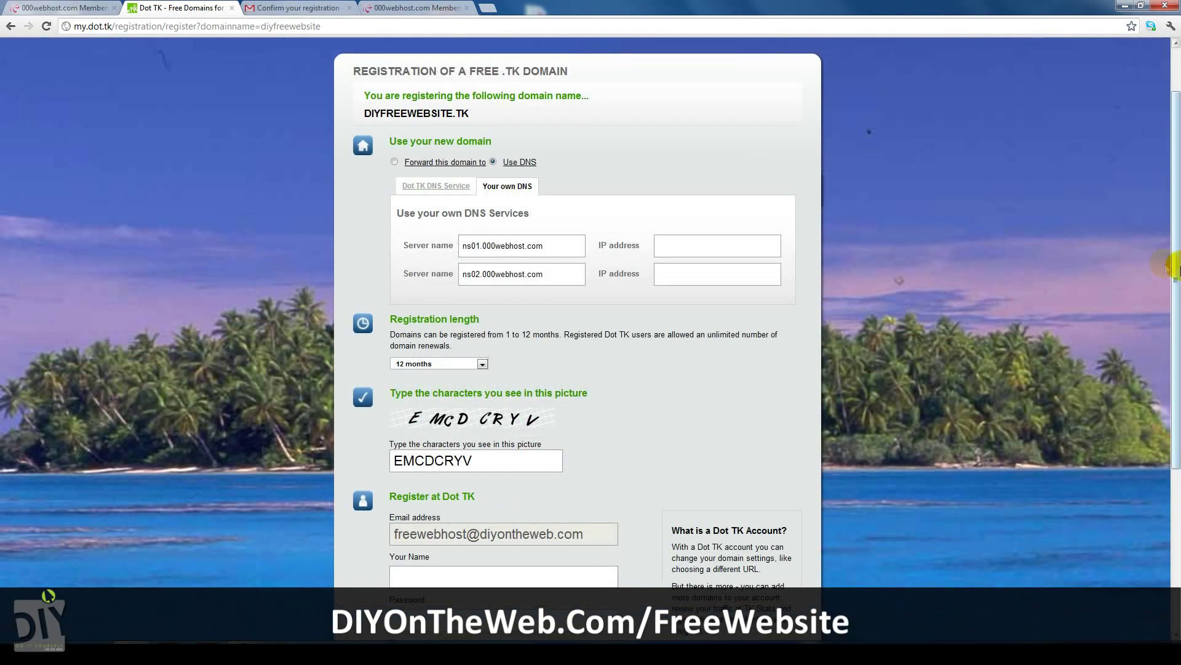
Fill in the name field using the autofilled suggestion.
{"action": "scroll", "coordinate": [514, 436], "scroll_direction": "down", "scroll_amount": 3}
{"action": "left_click", "coordinate": [496, 418]}
{"action": "type", "text": "J"}
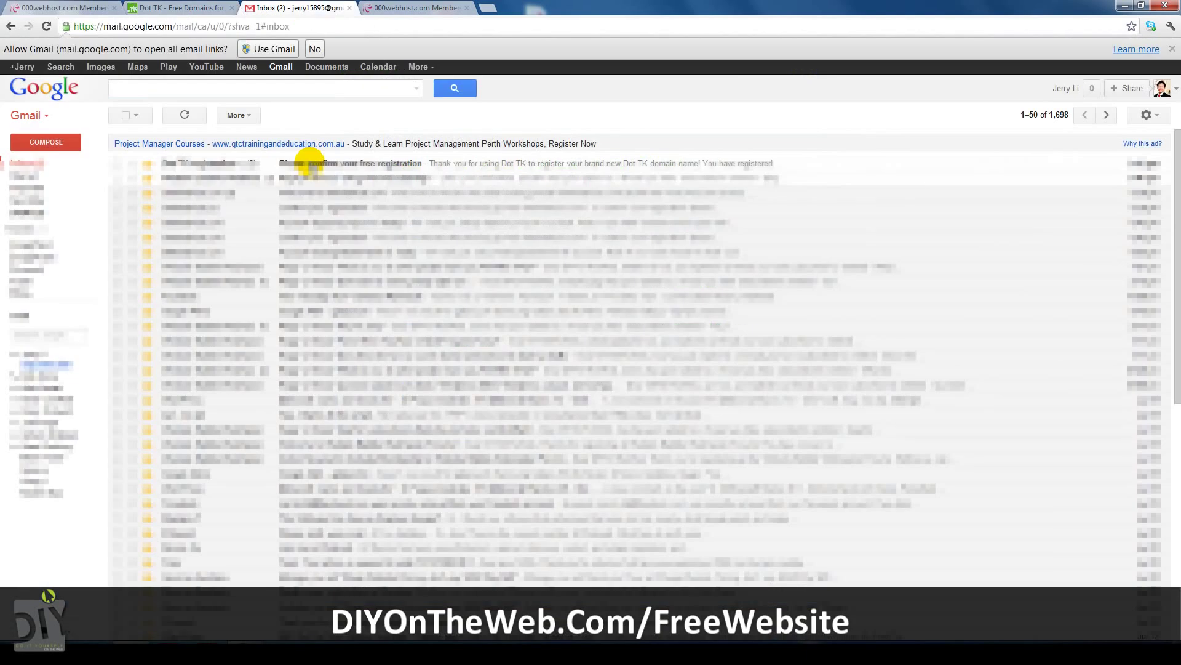
{"action": "left_click", "coordinate": [309, 163]}
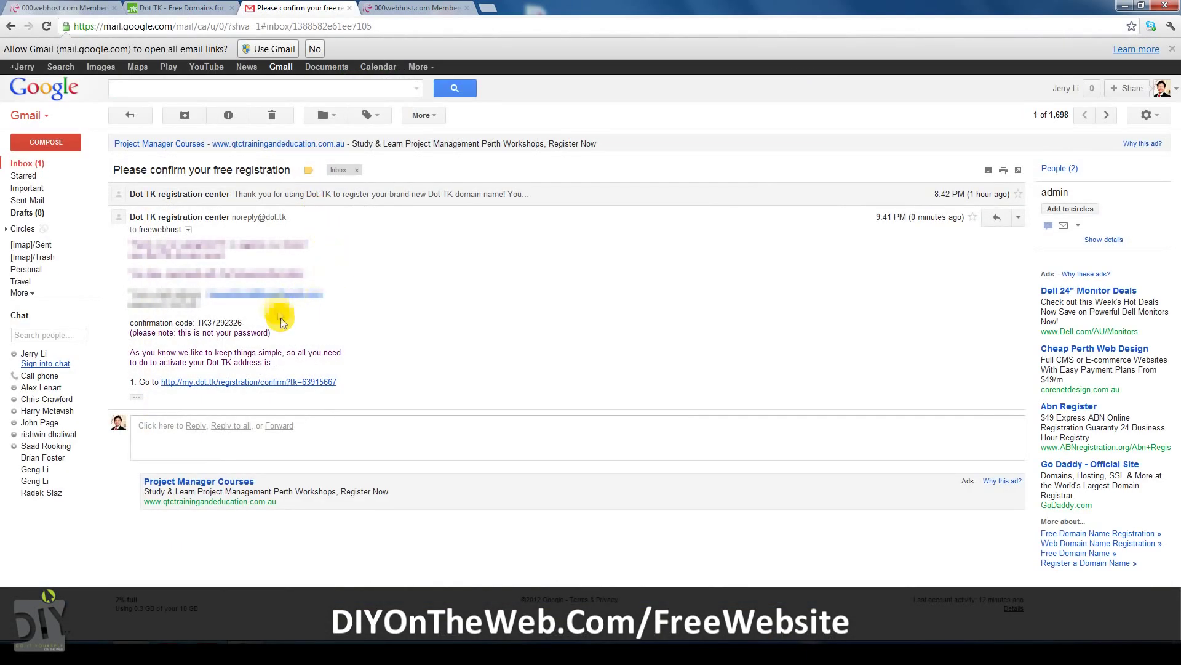
Open the Dot TK confirmation link in a new tab and copy the emailed confirmation code.
{"action": "right_click", "coordinate": [273, 381]}
{"action": "left_click", "coordinate": [308, 388]}
{"action": "left_click_drag", "start_coordinate": [243, 322], "coordinate": [196, 323]}
{"action": "right_click", "coordinate": [198, 323]}
{"action": "left_click", "coordinate": [215, 332]}
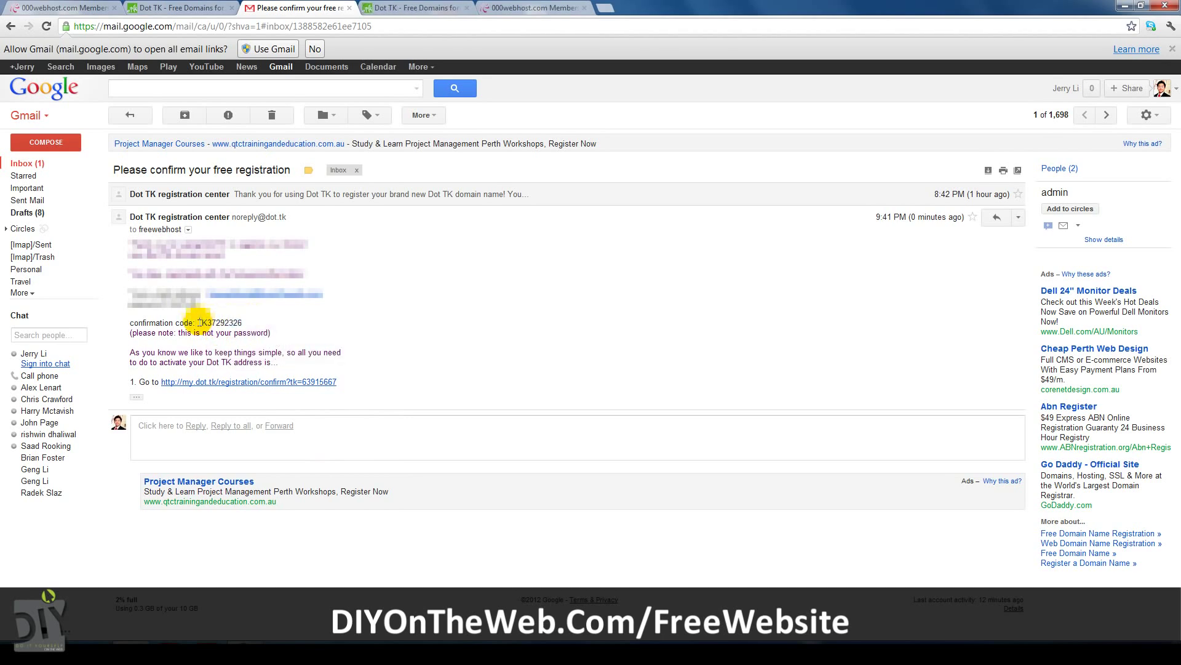
Paste the confirmation code into the Dot TK Confirmation code field.
{"action": "right_click", "coordinate": [239, 322]}
{"action": "left_click", "coordinate": [265, 330]}
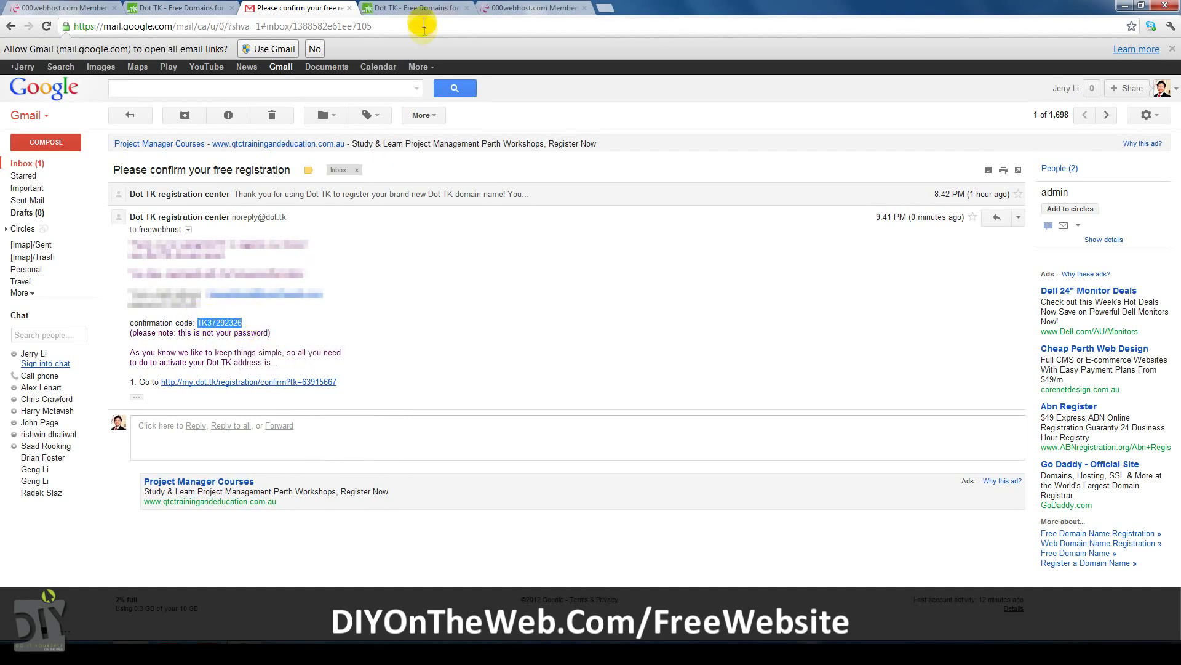
{"action": "left_click", "coordinate": [416, 8]}
{"action": "right_click", "coordinate": [465, 227]}
{"action": "left_click", "coordinate": [517, 296]}
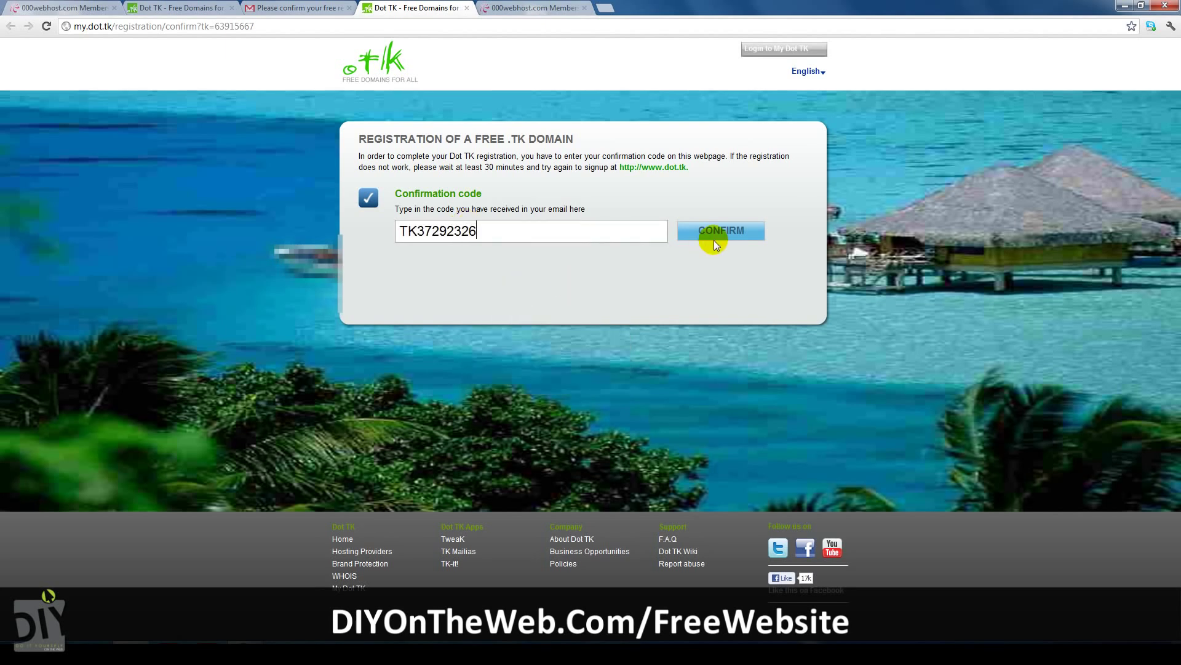
Confirm the DIYFREEWEBSITE.TK registration and return to the 000webhost Members tab.
{"action": "left_click", "coordinate": [713, 241]}
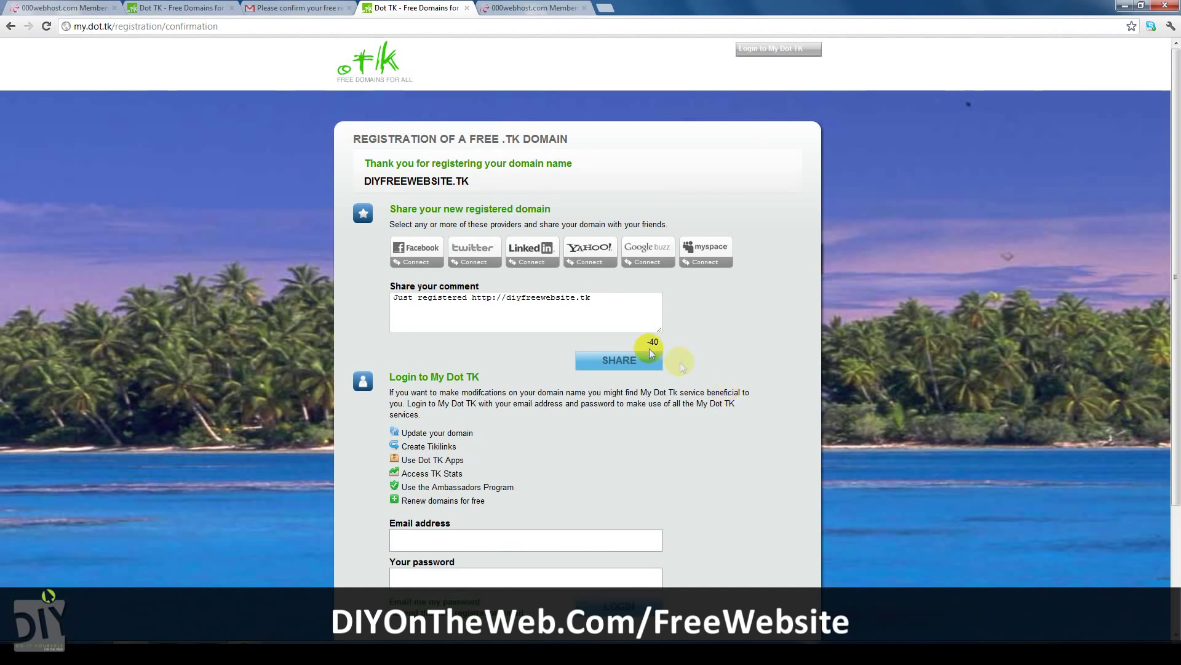
{"action": "left_click", "coordinate": [529, 7]}
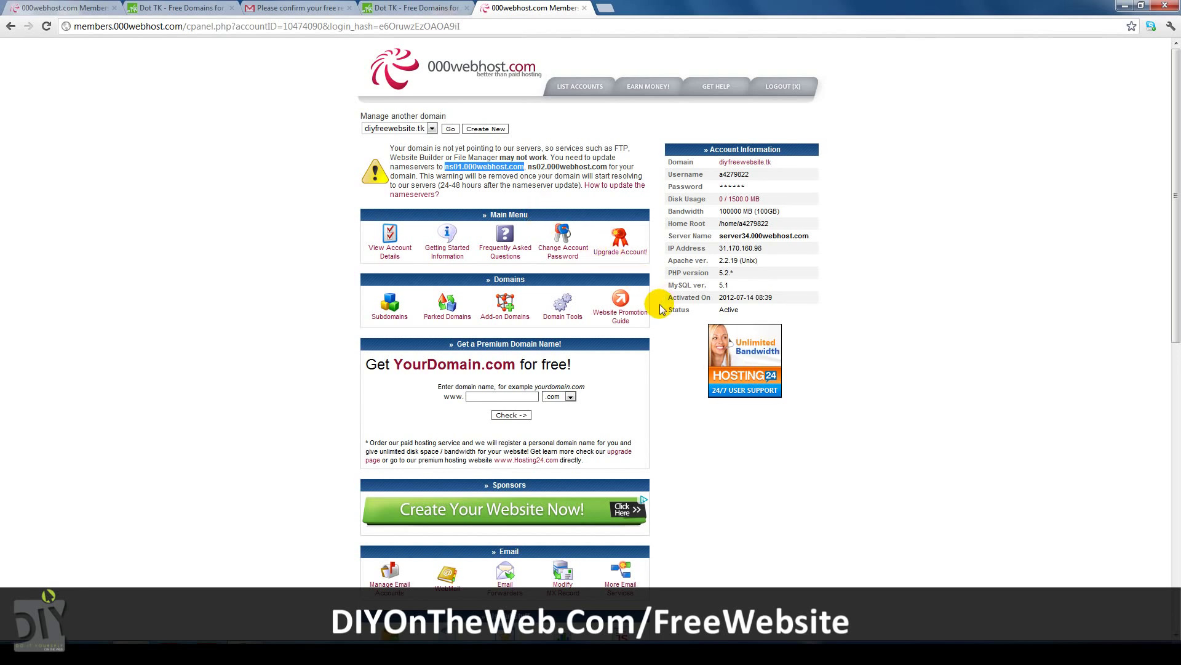
Open the FTP details page for diyfreewebsite.tk and launch FileZilla.
{"action": "scroll", "coordinate": [659, 308], "scroll_direction": "down", "scroll_amount": 3}
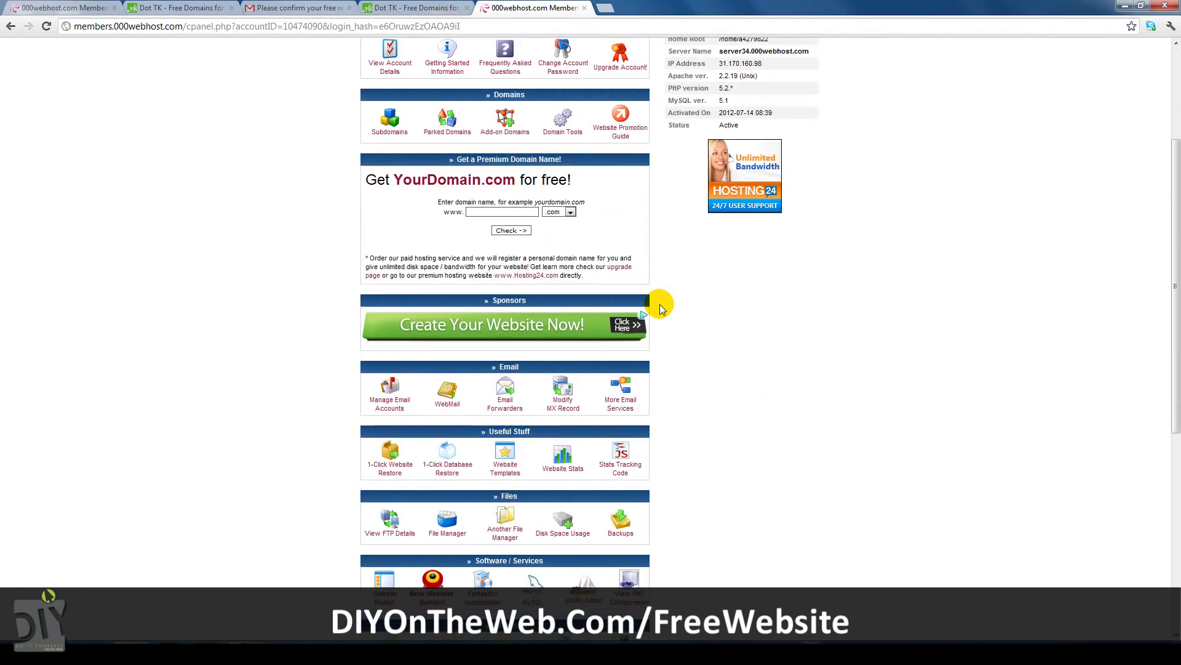
{"action": "left_click", "coordinate": [400, 539]}
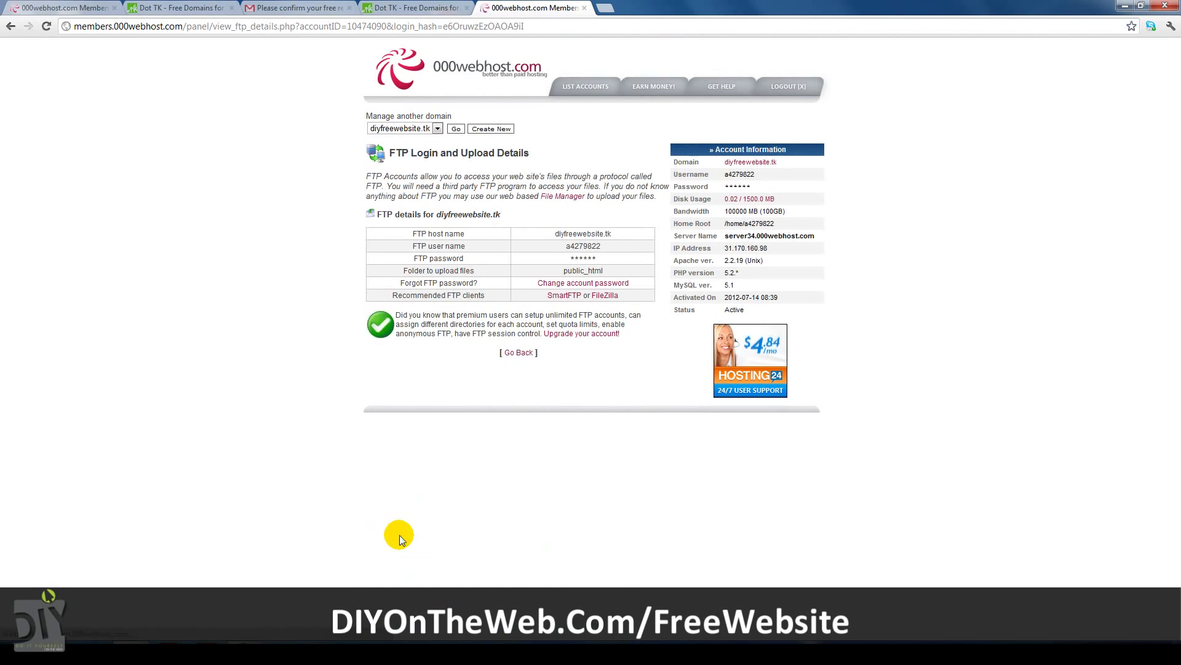
{"action": "left_click", "coordinate": [214, 651]}
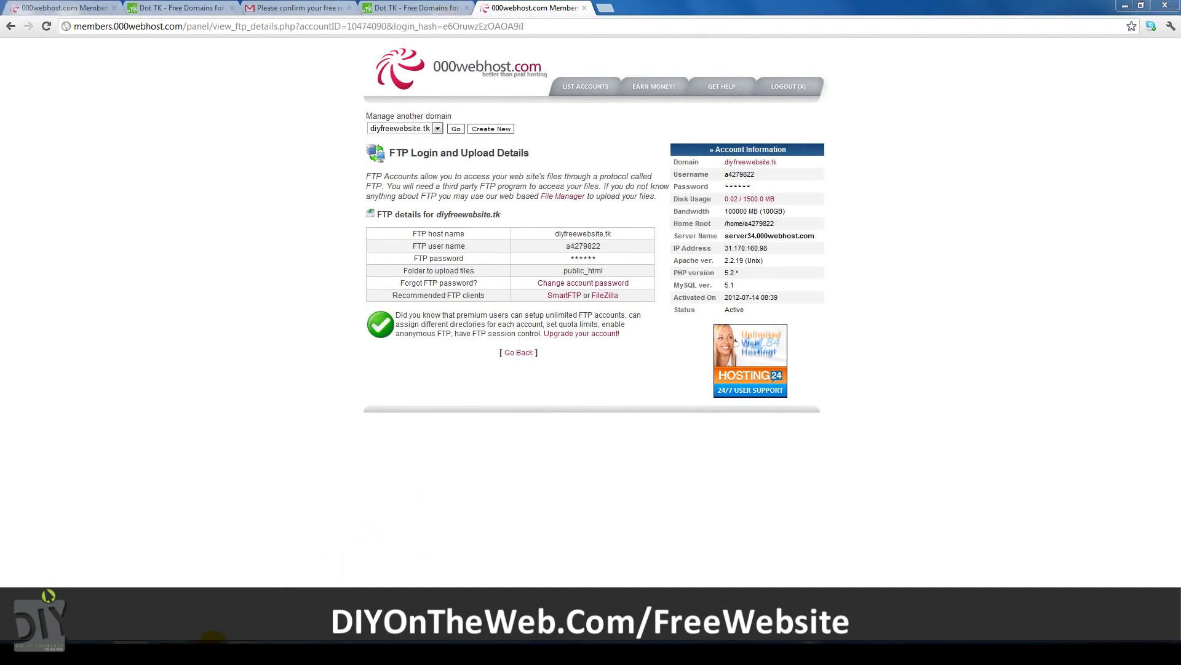
Dismiss FileZilla's welcome and paste the server IP 31.170.160.98 into Host.
{"action": "left_click", "coordinate": [590, 393]}
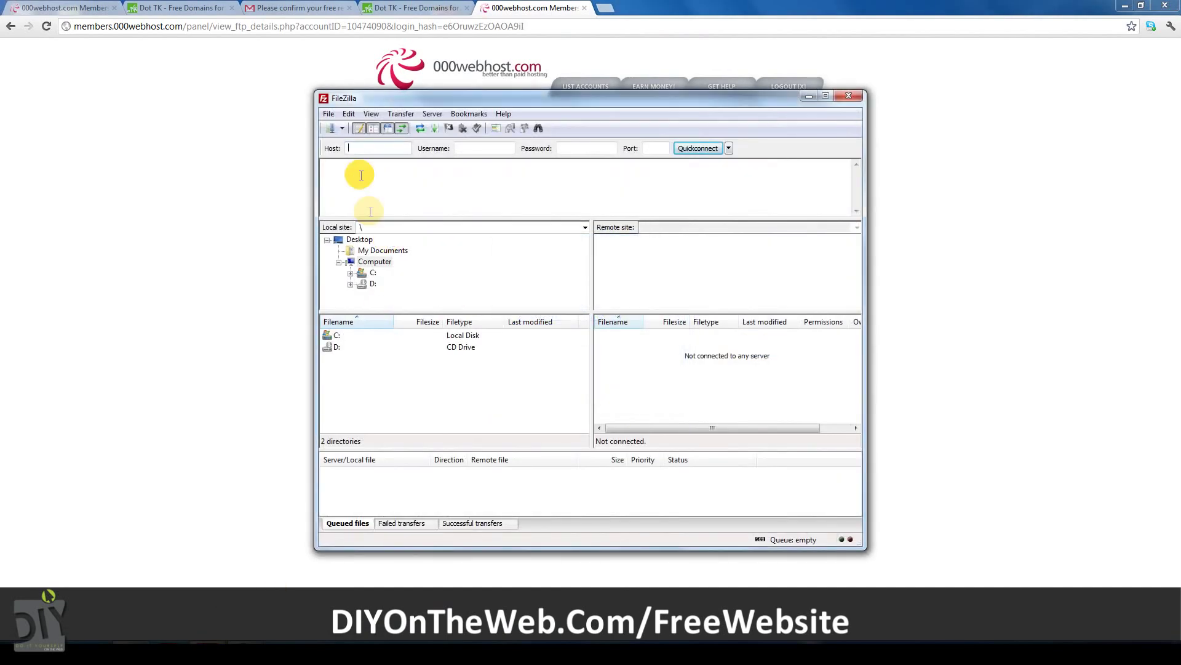
{"action": "left_click_drag", "start_coordinate": [363, 95], "coordinate": [721, 92]}
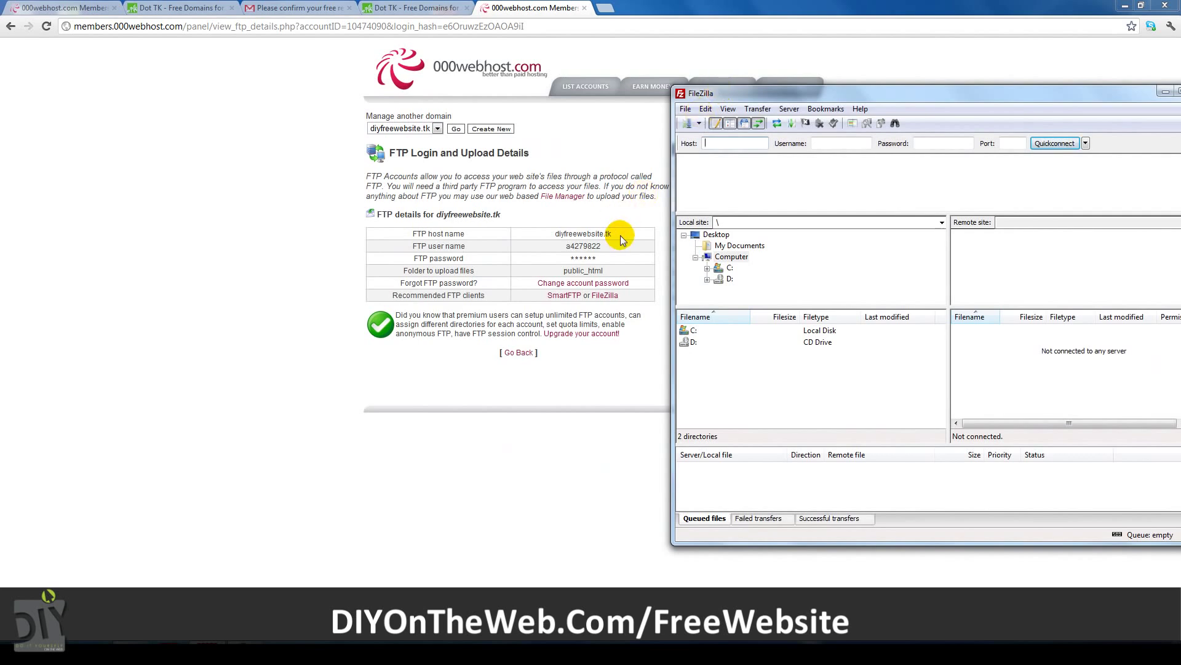
{"action": "left_click_drag", "start_coordinate": [614, 233], "coordinate": [554, 232]}
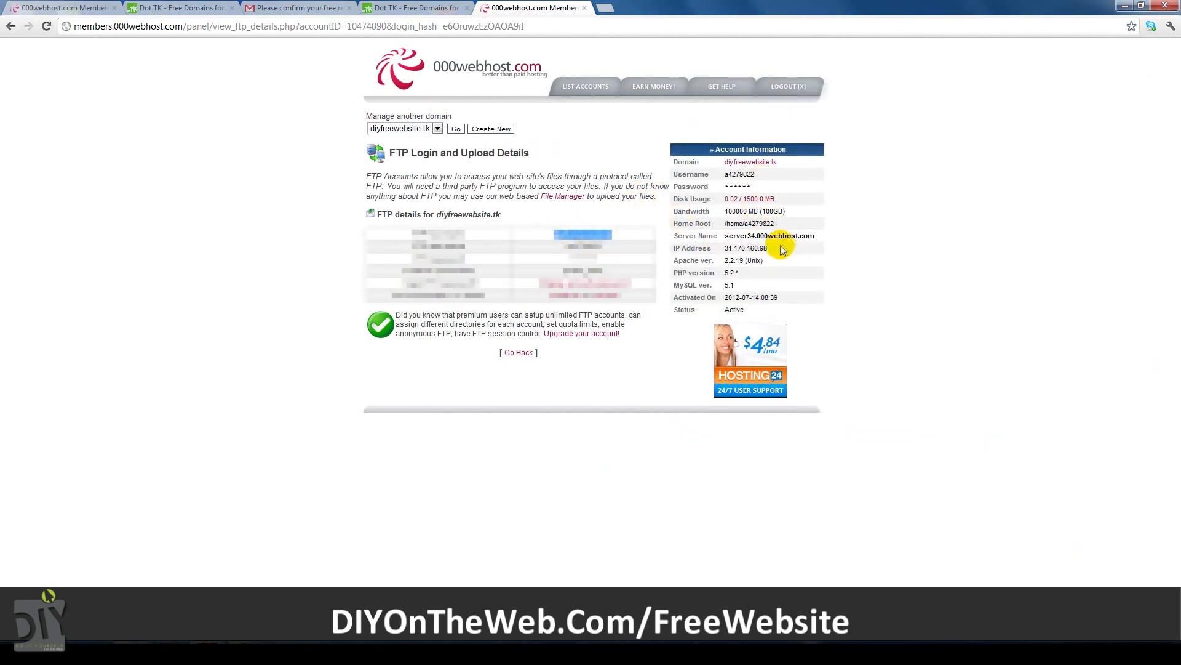
{"action": "left_click_drag", "start_coordinate": [783, 248], "coordinate": [720, 248]}
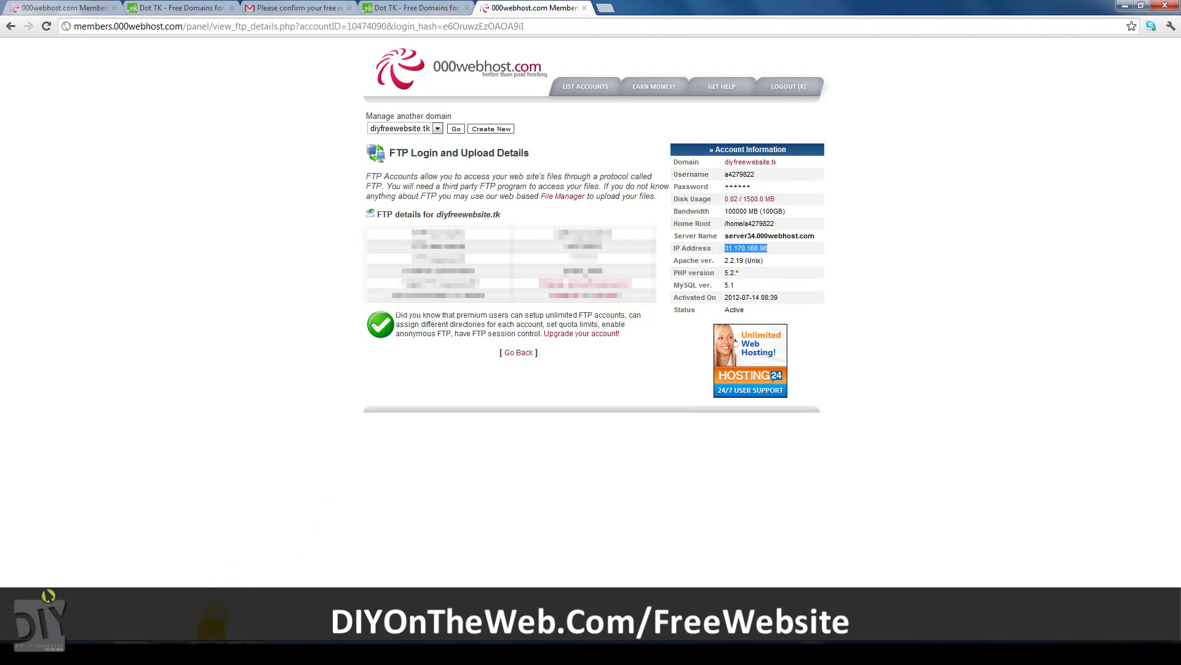
{"action": "left_click", "coordinate": [212, 623]}
{"action": "left_click", "coordinate": [739, 138]}
{"action": "key", "text": "ctrl+v"}
Enter the FTP username and Quickconnect to list the remote files.
{"action": "left_click", "coordinate": [583, 246]}
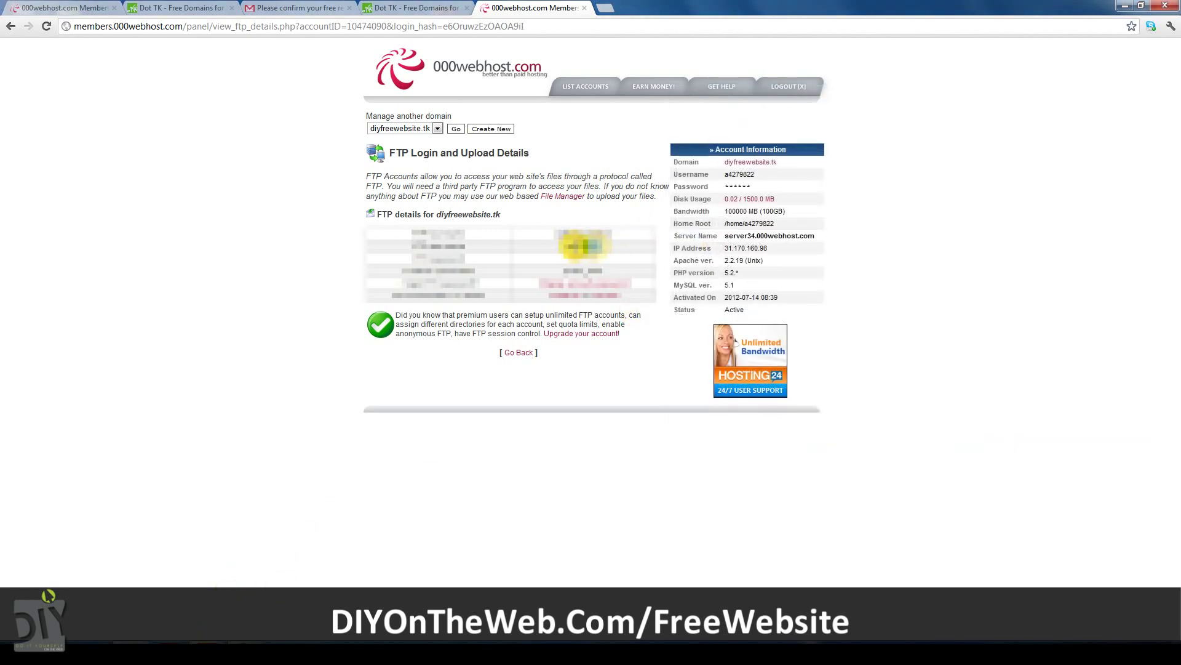
{"action": "left_click", "coordinate": [286, 615]}
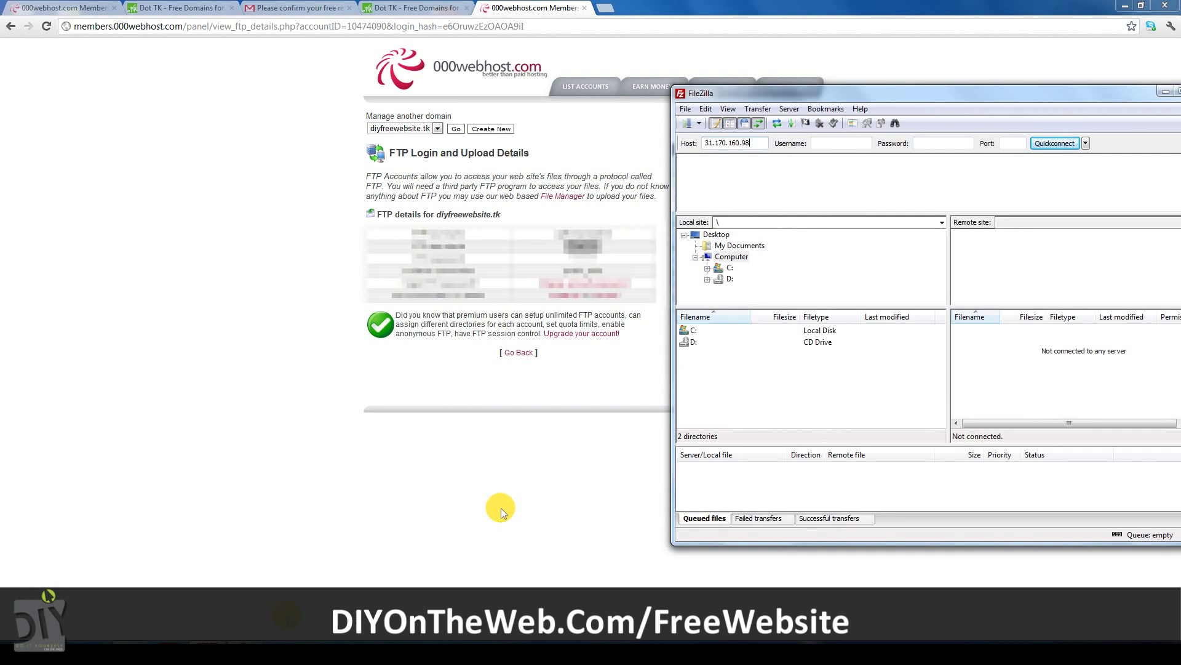
{"action": "left_click", "coordinate": [840, 143]}
{"action": "type", "text": "a4279822"}
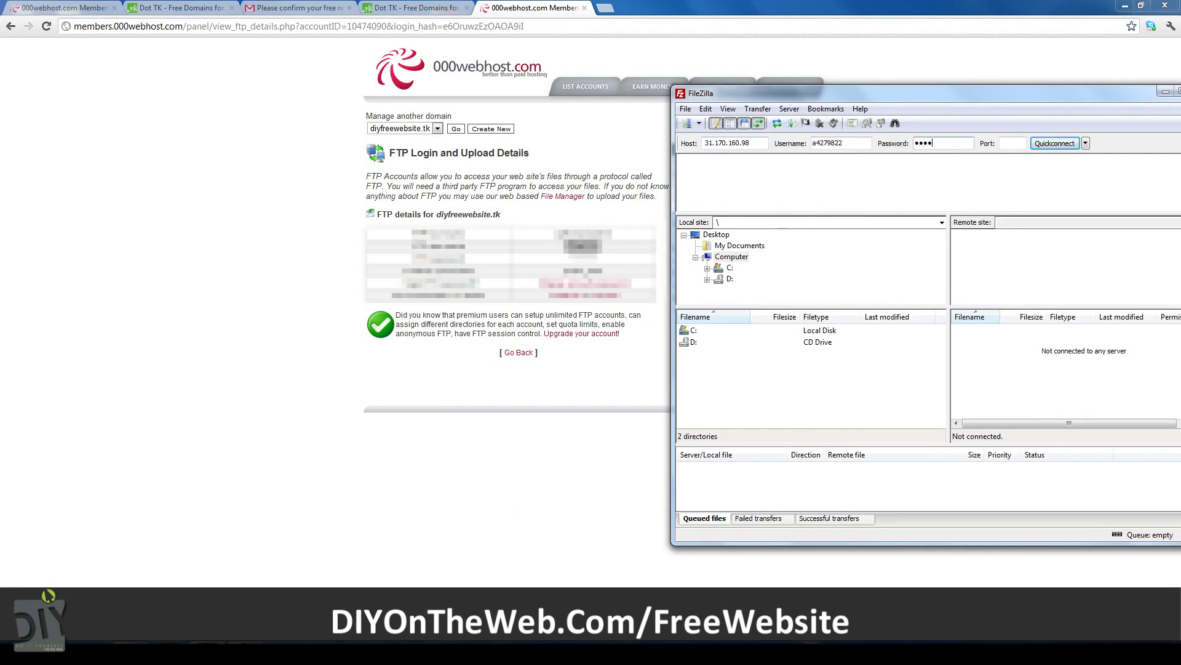
{"action": "left_click", "coordinate": [1041, 143]}
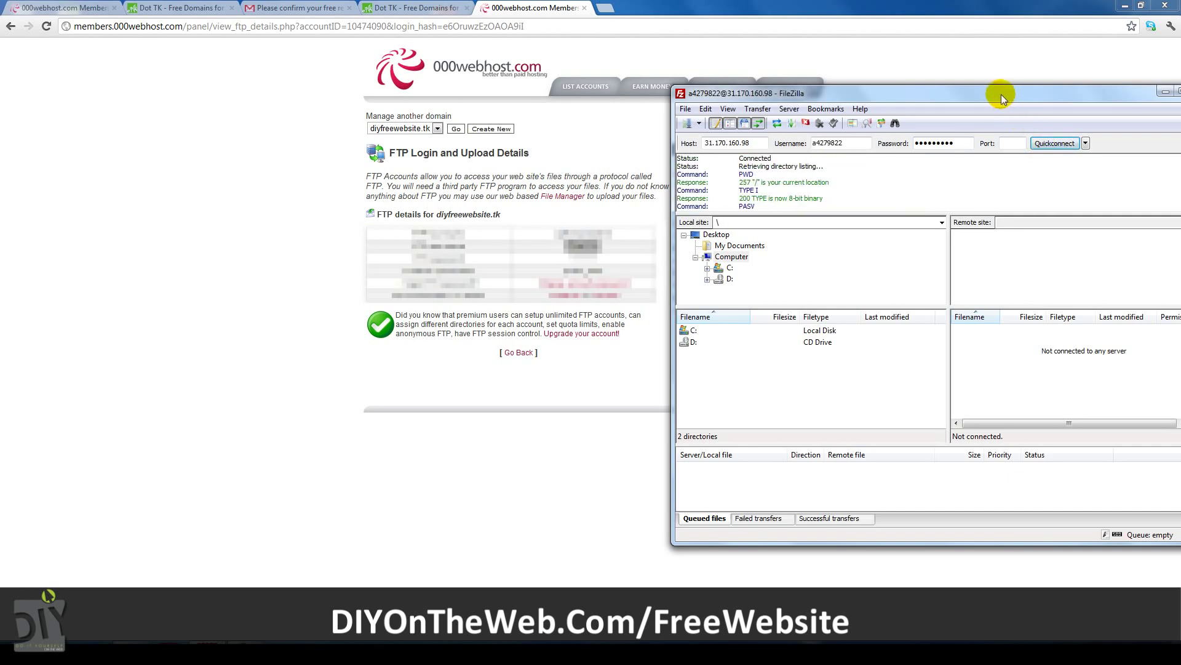
{"action": "left_click_drag", "start_coordinate": [1002, 95], "coordinate": [655, 95]}
Download the WordPress 3.4.1 zip from wordpress.org in a new browser tab.
{"action": "left_click", "coordinate": [605, 7]}
{"action": "type", "text": "wordpress.or"}
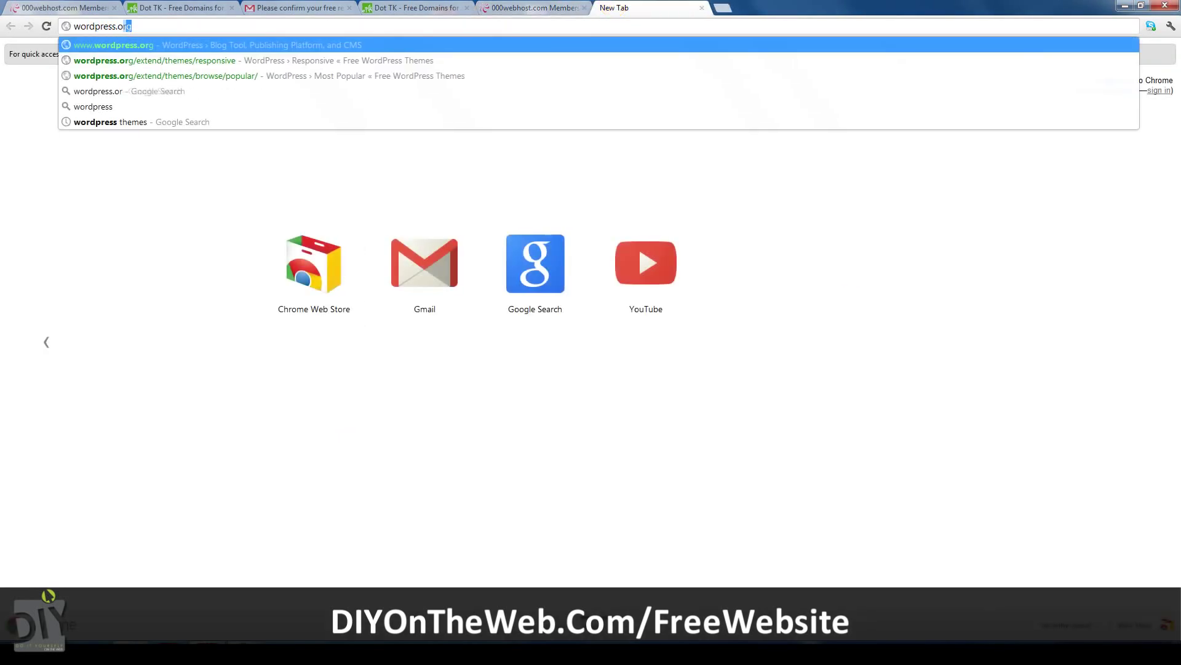
{"action": "key", "text": "Return"}
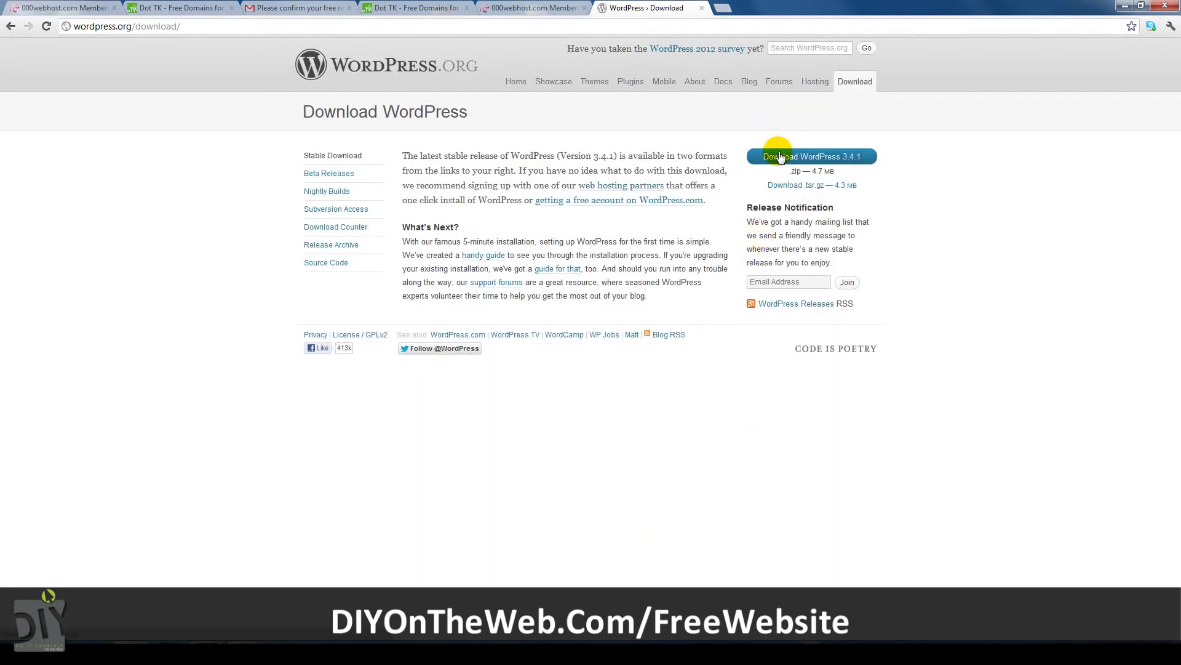
{"action": "left_click", "coordinate": [779, 156]}
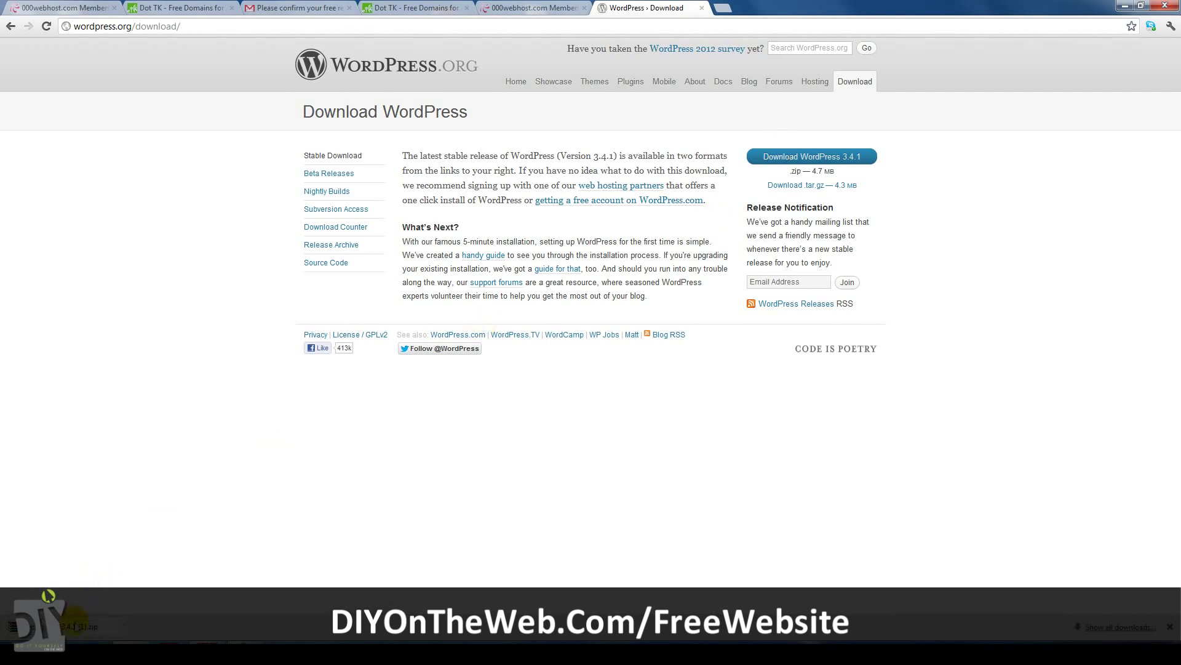
Extract the wordpress folder from wordpress-3.4.1 (1).zip to the Desktop, replacing all existing files.
{"action": "left_click", "coordinate": [75, 623]}
{"action": "left_click", "coordinate": [53, 247]}
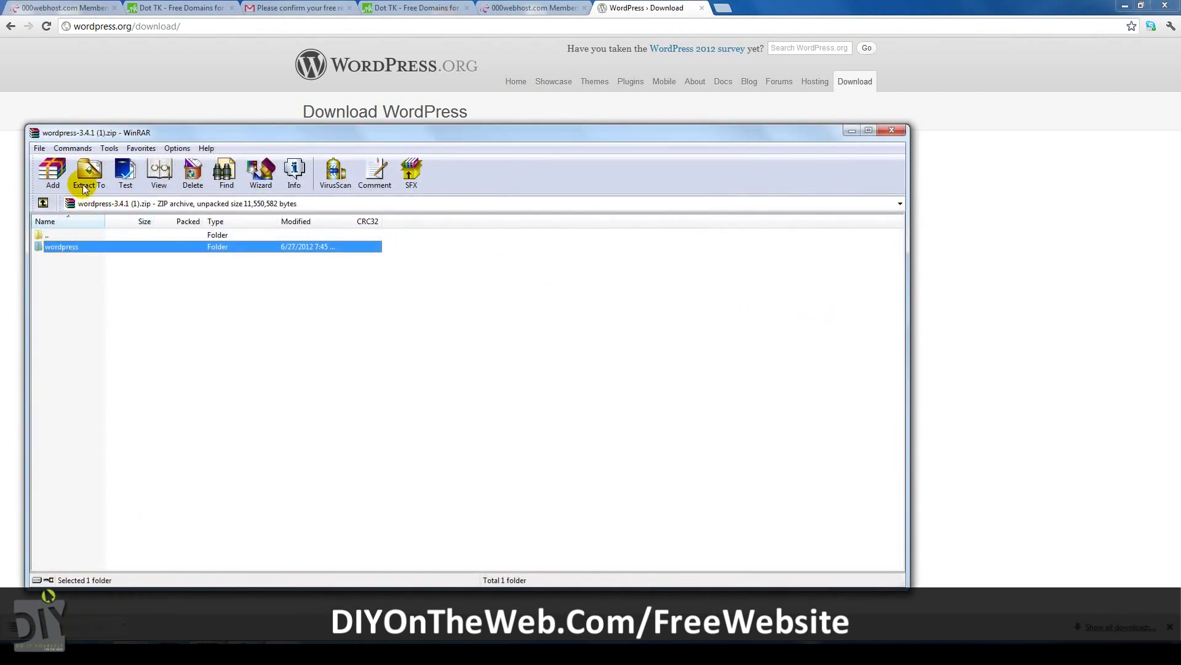
{"action": "left_click", "coordinate": [88, 173]}
{"action": "left_click", "coordinate": [485, 290]}
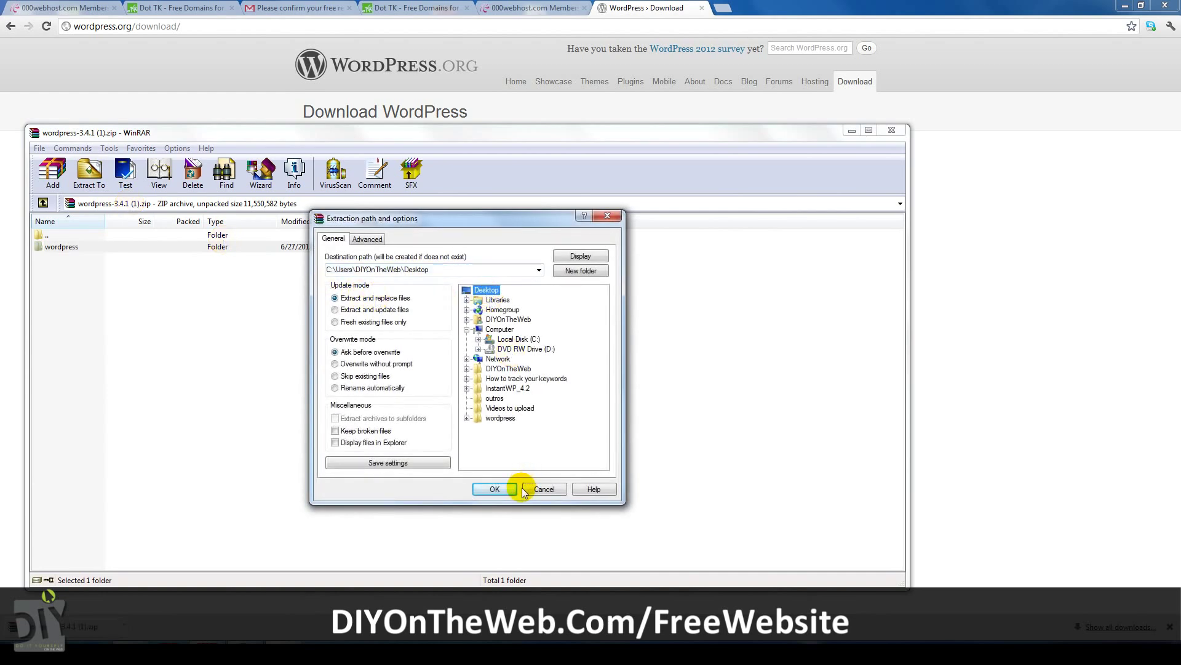
{"action": "left_click", "coordinate": [511, 487]}
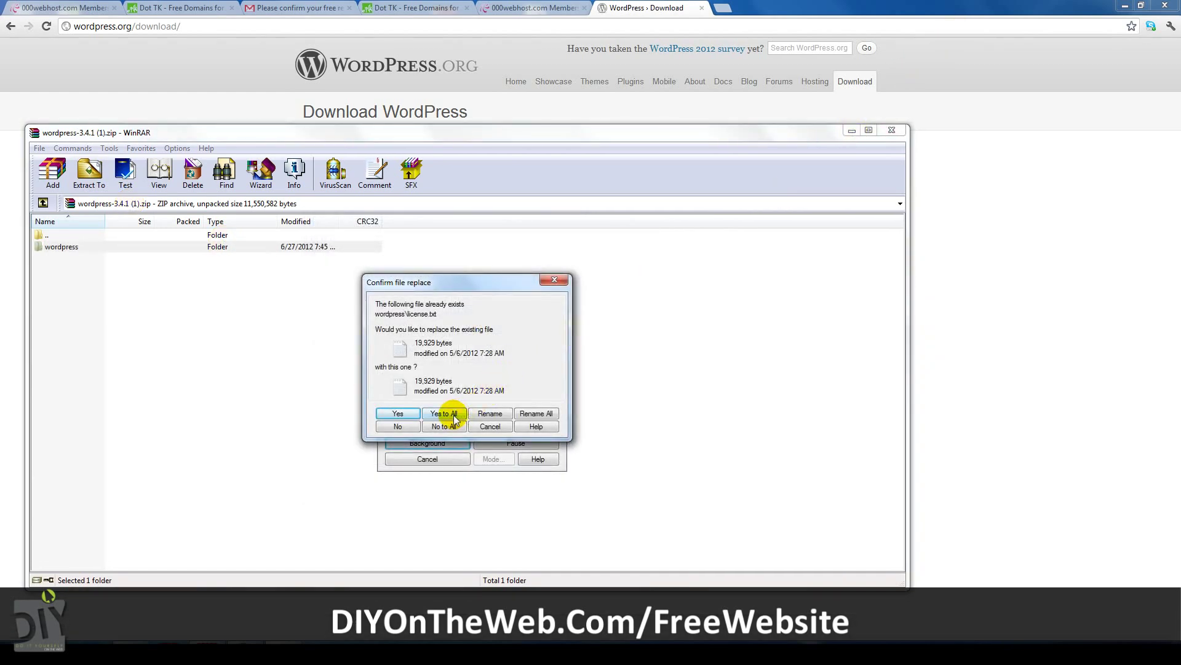
{"action": "left_click", "coordinate": [448, 412]}
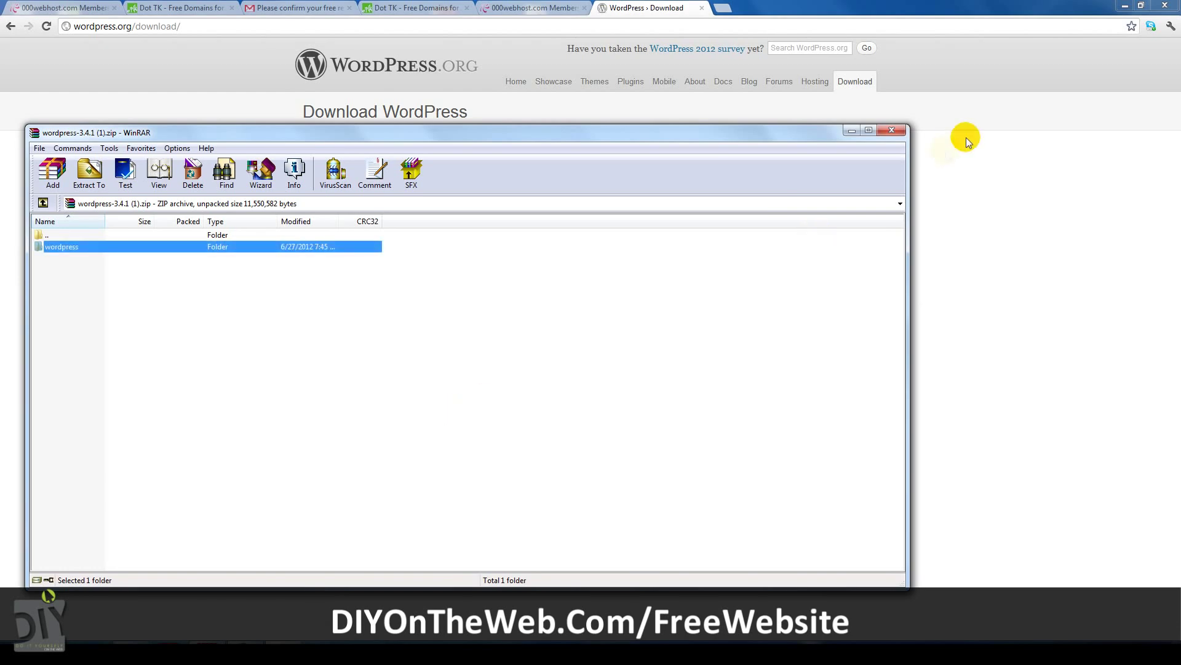
Close the archive, open the extracted wordpress folder on the Desktop and select all its files.
{"action": "left_click", "coordinate": [892, 130]}
{"action": "left_click", "coordinate": [1125, 5]}
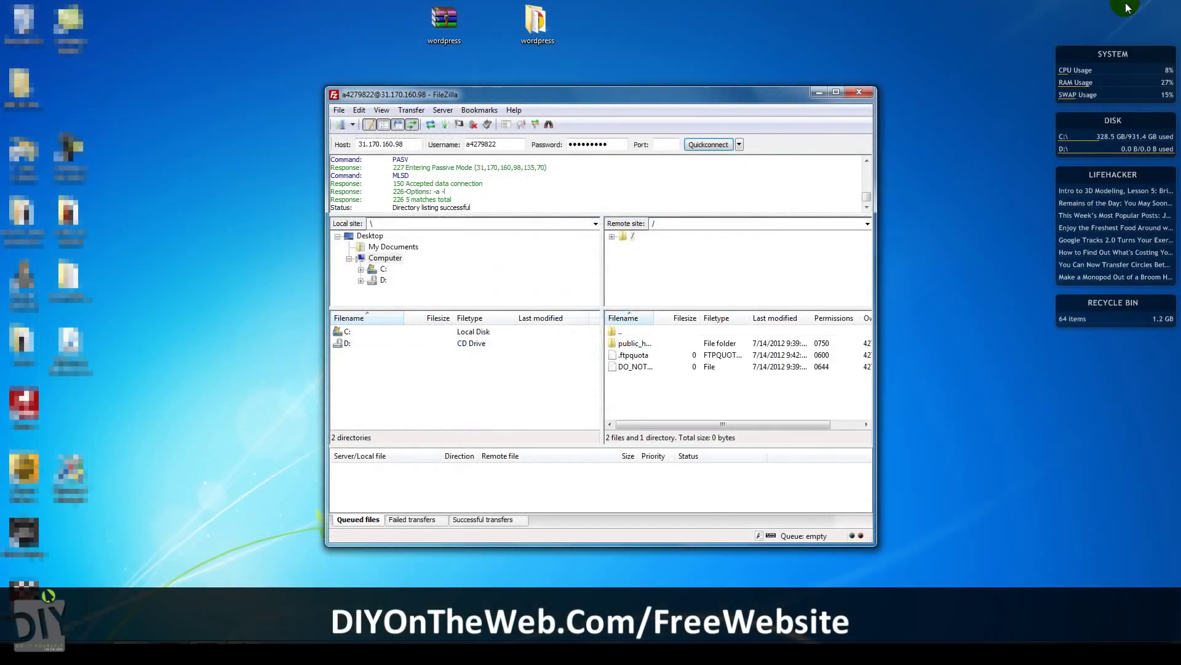
{"action": "double_click", "coordinate": [536, 21]}
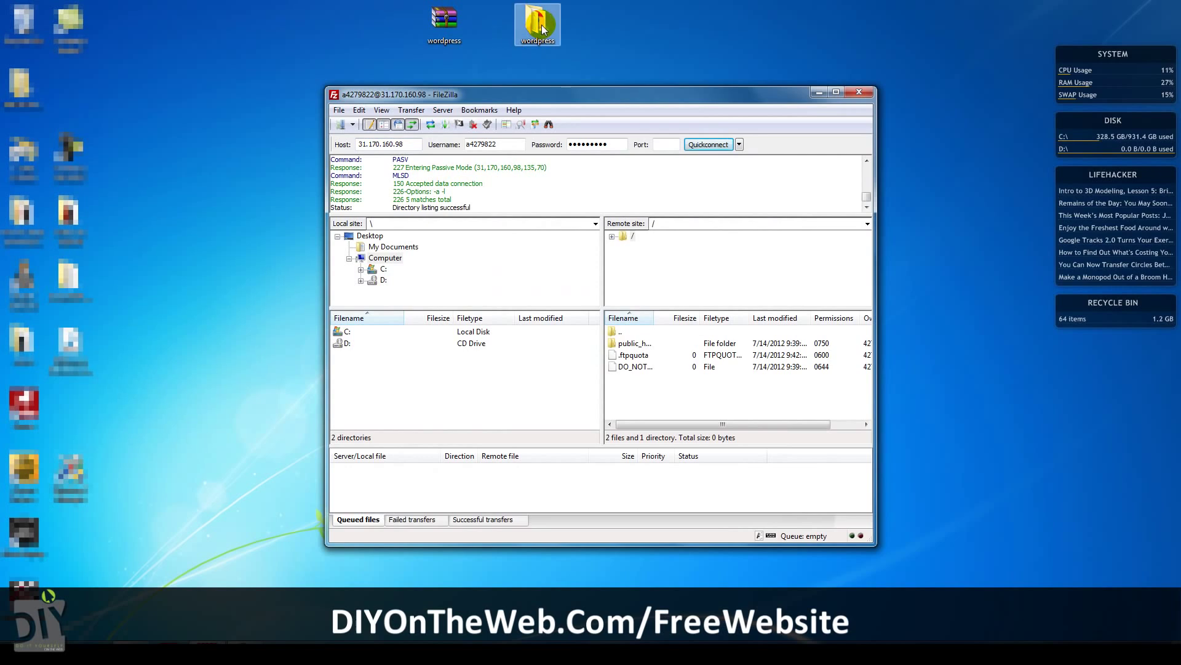
{"action": "left_click_drag", "start_coordinate": [406, 215], "coordinate": [977, 139]}
{"action": "left_click_drag", "start_coordinate": [891, 472], "coordinate": [658, 342]}
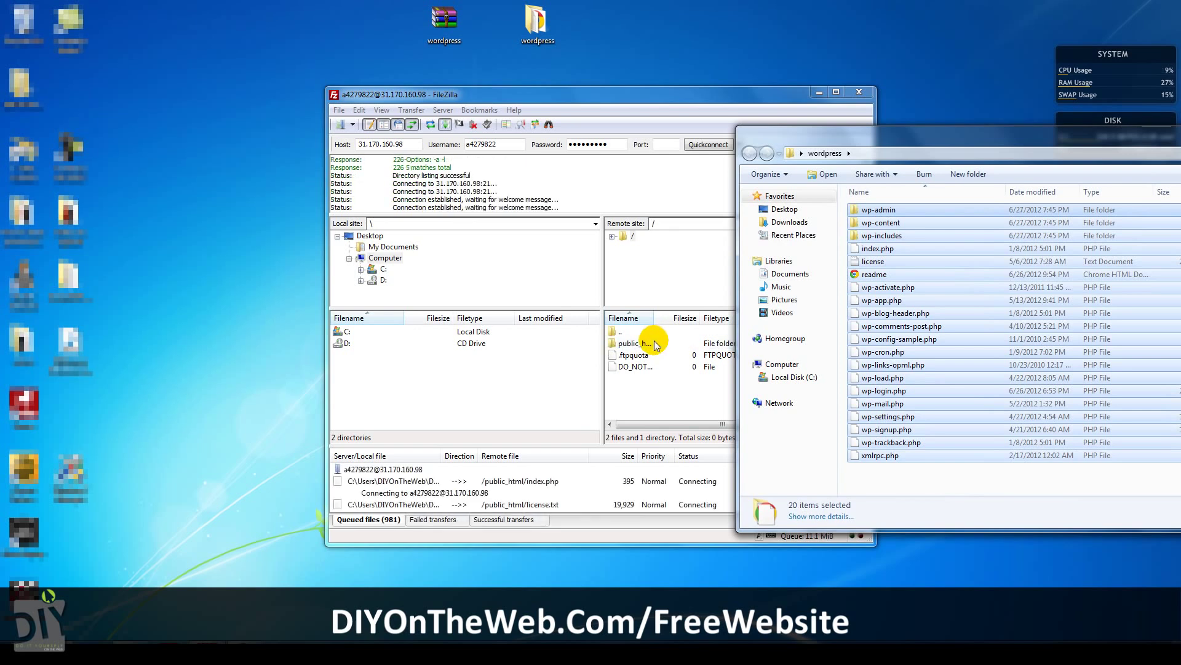
Return to FileZilla and let the upload to public_html finish with 981 successful transfers.
{"action": "left_click", "coordinate": [593, 94]}
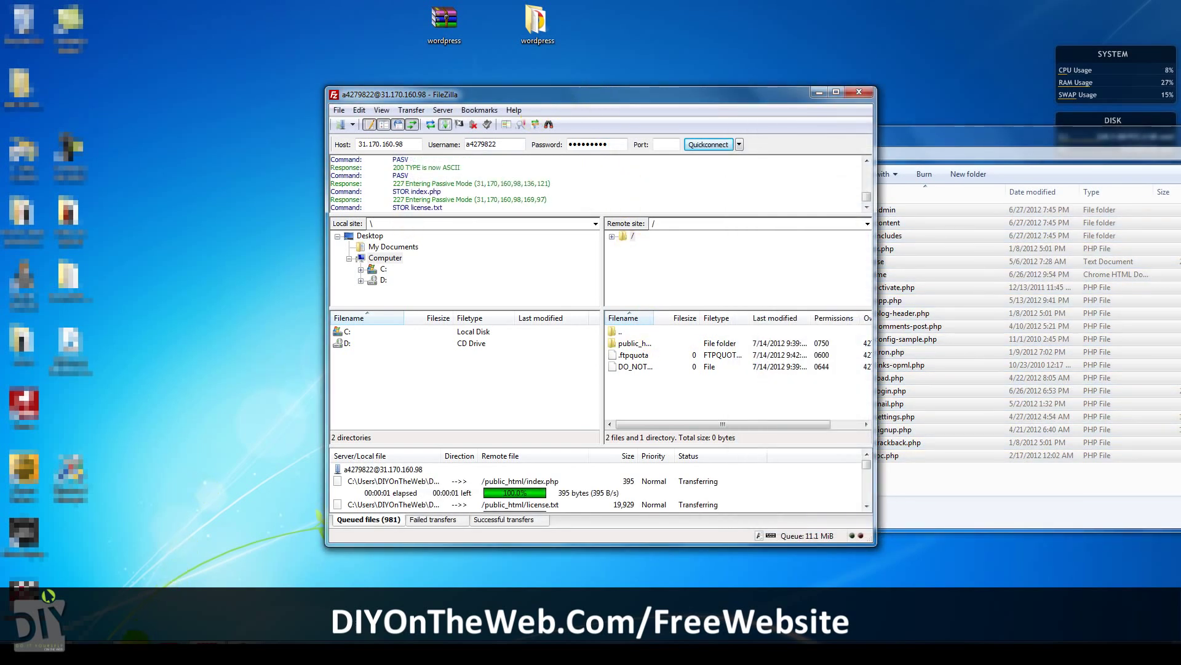
{"action": "left_click", "coordinate": [136, 640]}
{"action": "key", "text": "alt+Tab"}
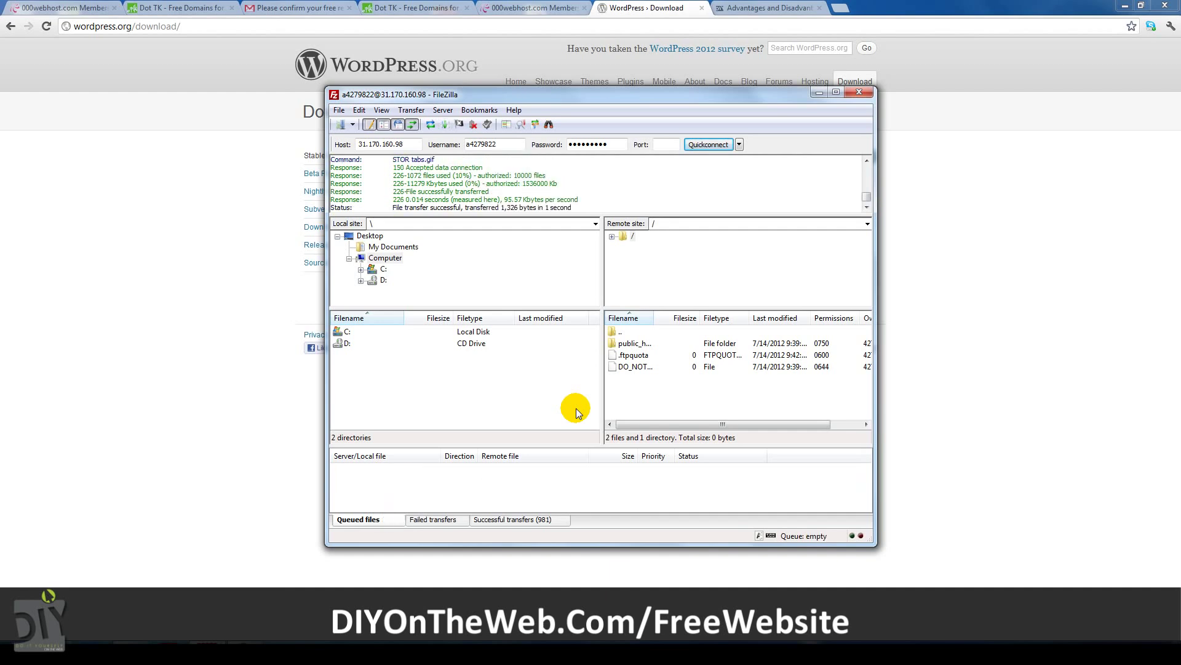
Open the diyfreewebsite.tk domain in a new tab and return to the hosting control panel.
{"action": "left_click", "coordinate": [535, 9]}
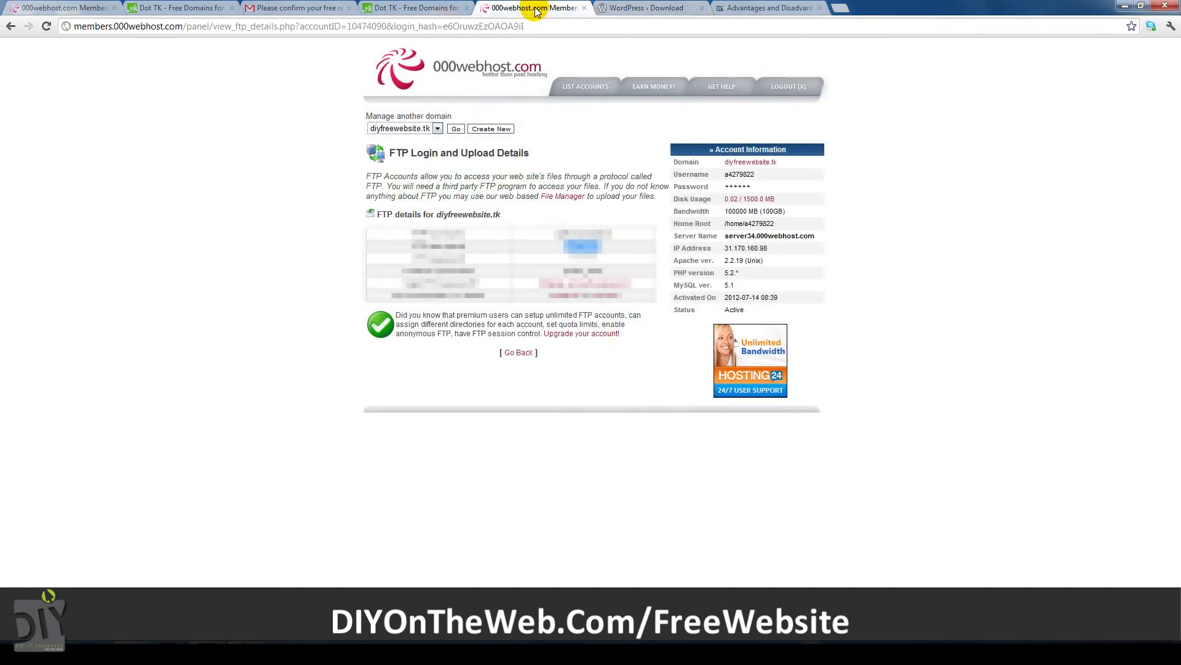
{"action": "right_click", "coordinate": [746, 166]}
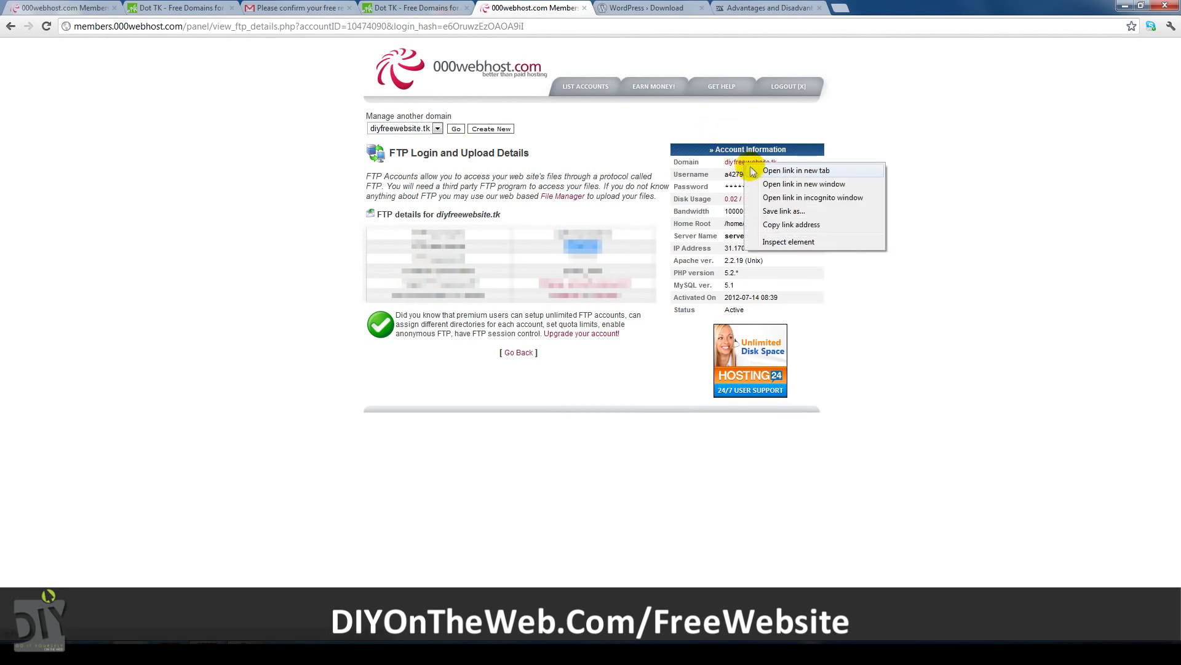
{"action": "left_click", "coordinate": [769, 173]}
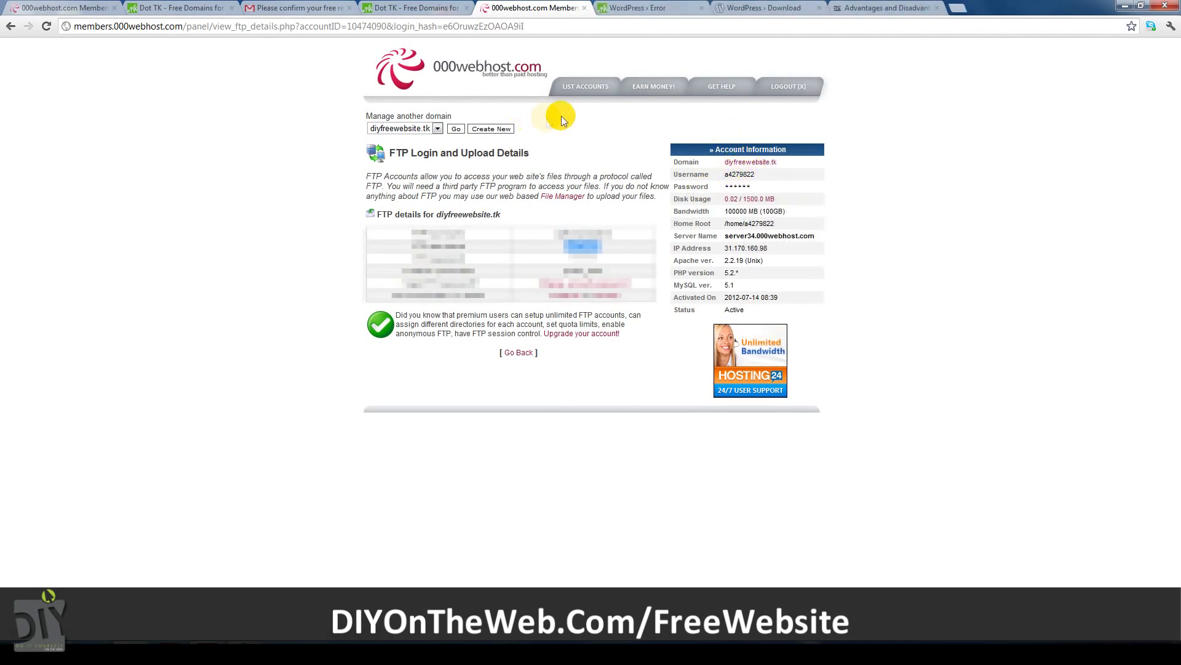
{"action": "left_click", "coordinate": [585, 91]}
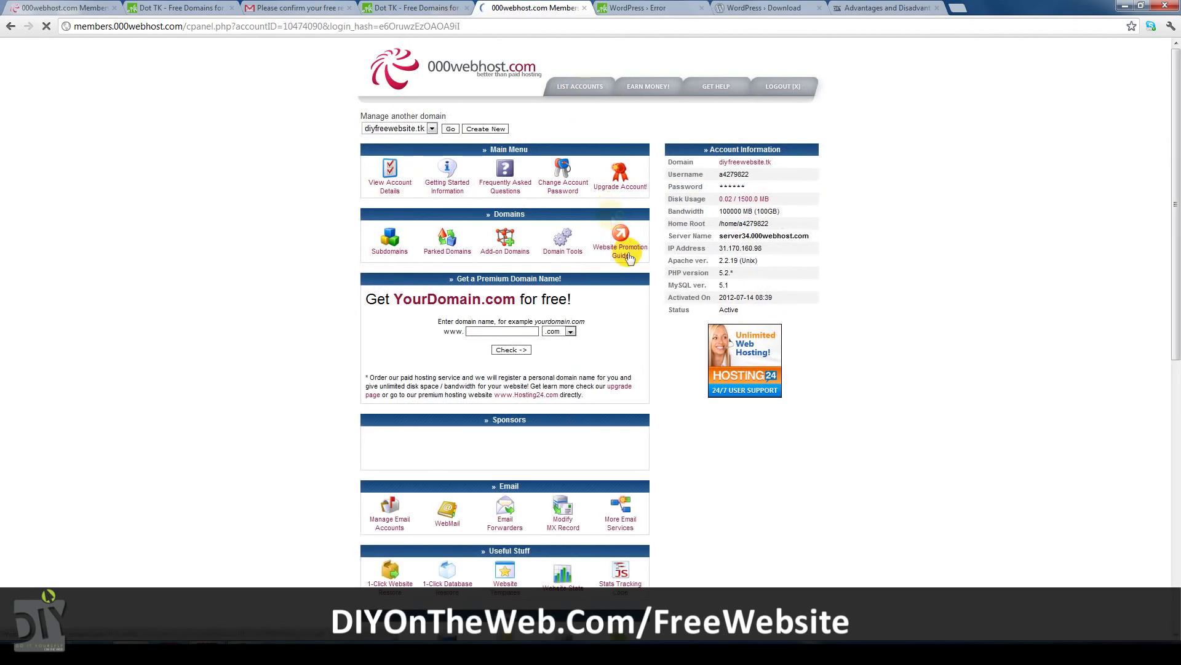
Open the MySQL management page and enter the wp database name and user name.
{"action": "scroll", "coordinate": [1105, 187], "scroll_direction": "down", "scroll_amount": 5}
{"action": "left_click", "coordinate": [532, 416]}
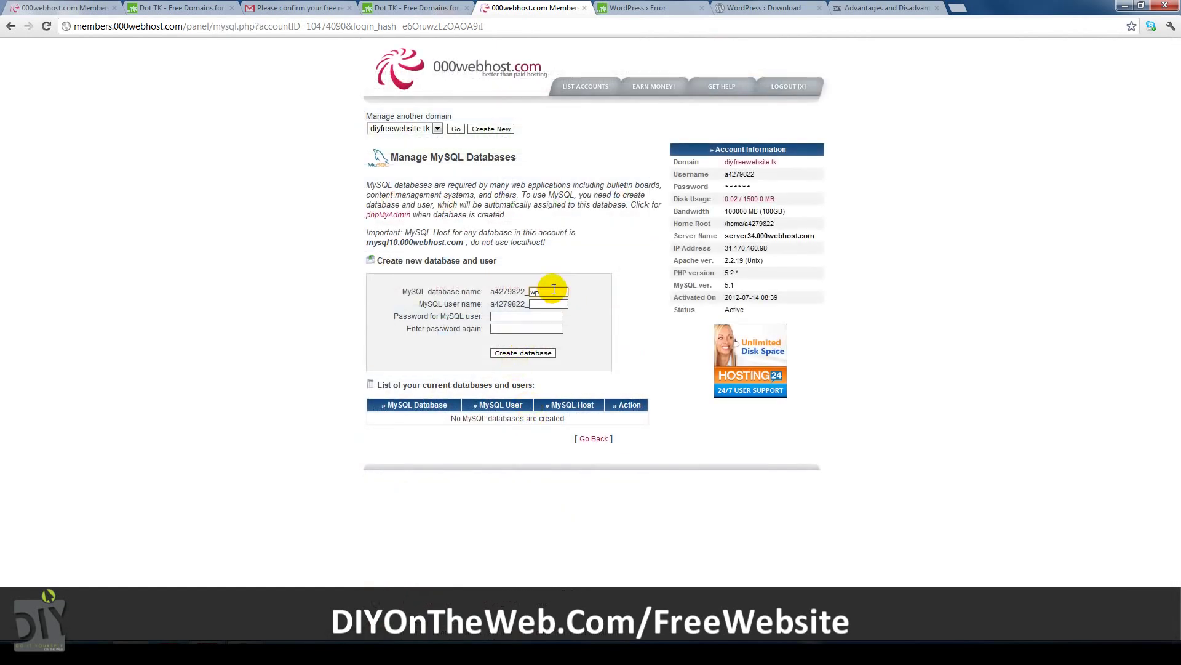
{"action": "left_click", "coordinate": [551, 303]}
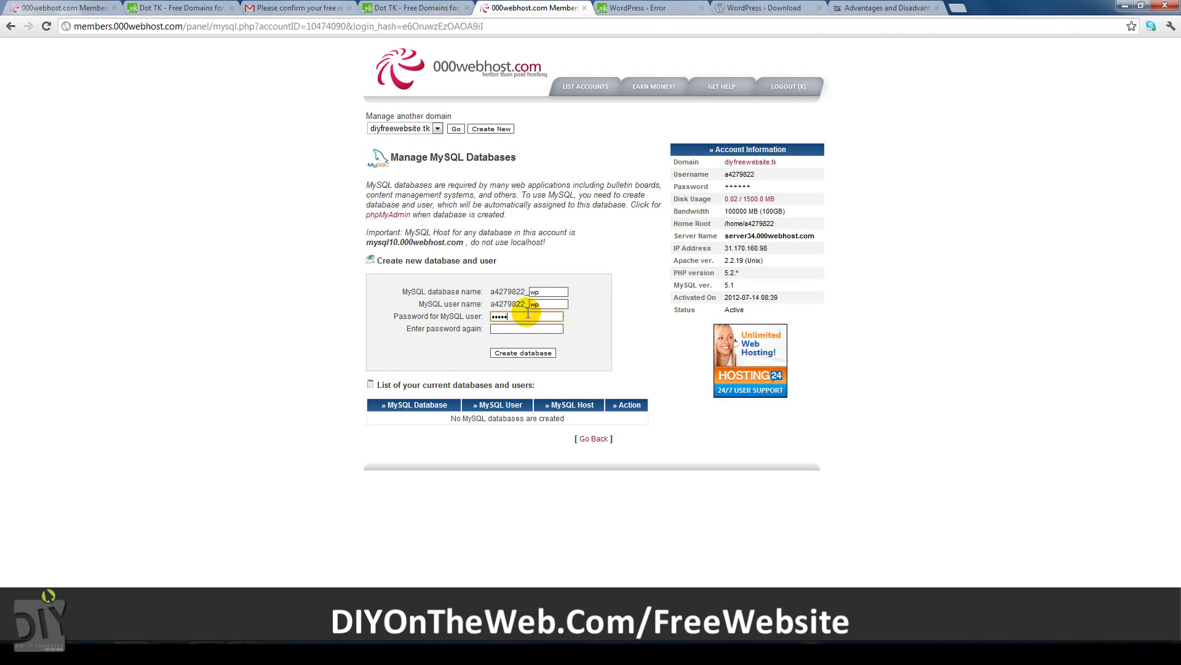
{"action": "type", "text": "a"}
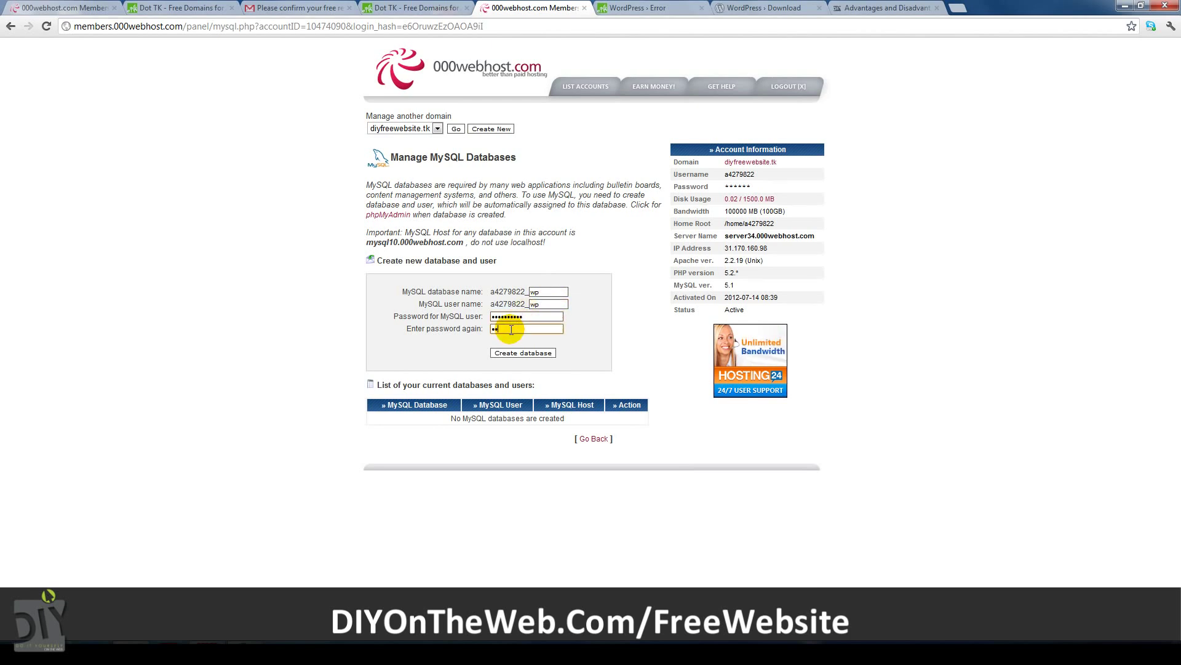
{"action": "type", "text": "a"}
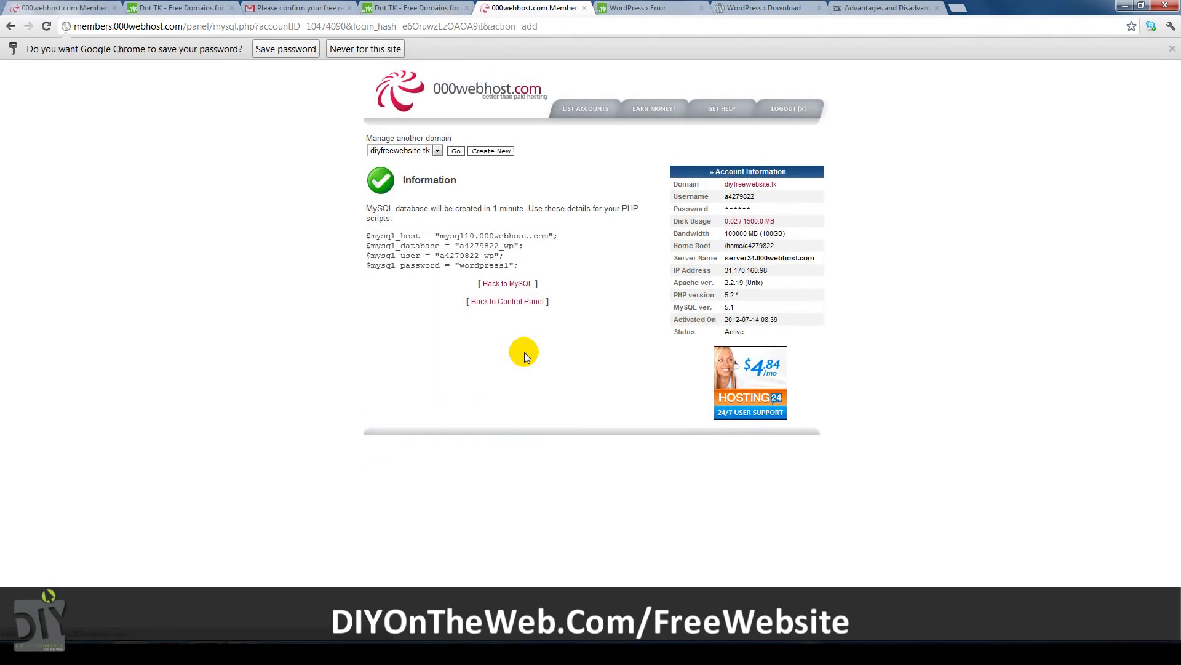
Start the WordPress configuration form and paste mysql10.000webhost.com into Database Host.
{"action": "left_click", "coordinate": [633, 8]}
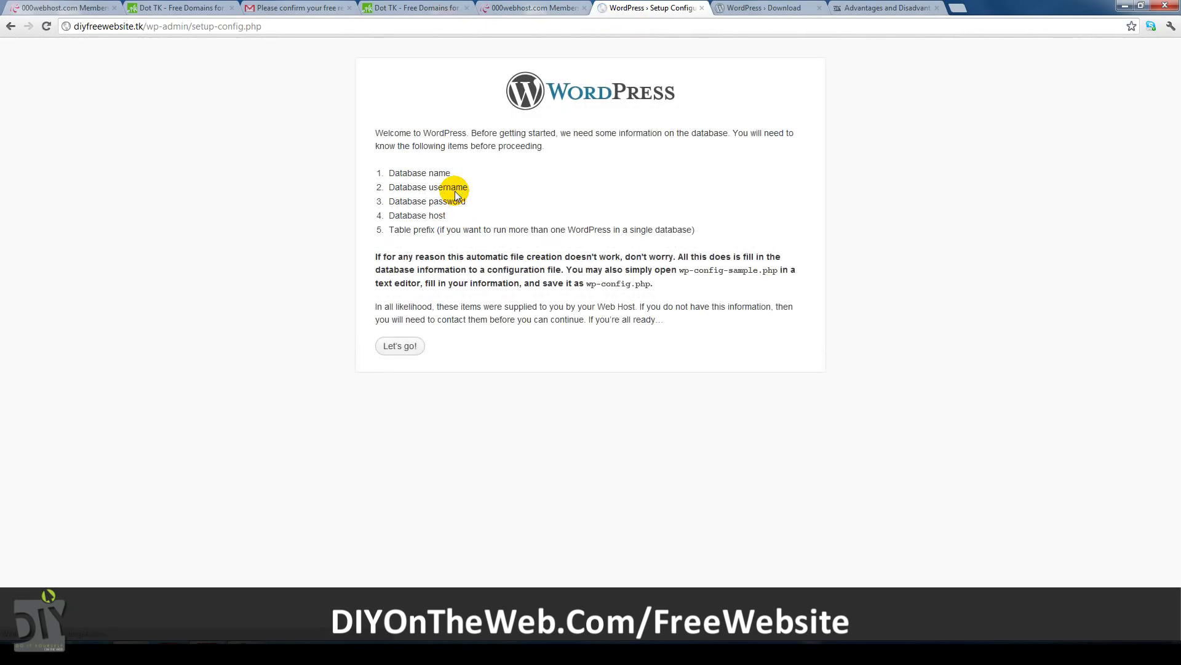
{"action": "left_click", "coordinate": [409, 345]}
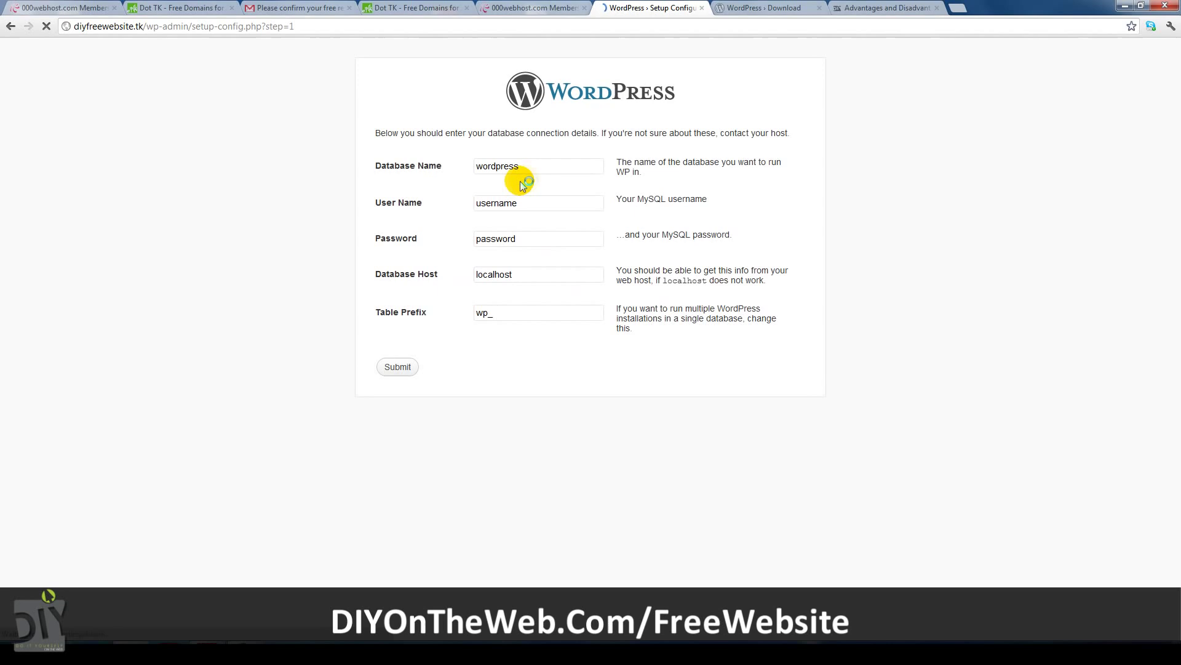
{"action": "left_click", "coordinate": [524, 9]}
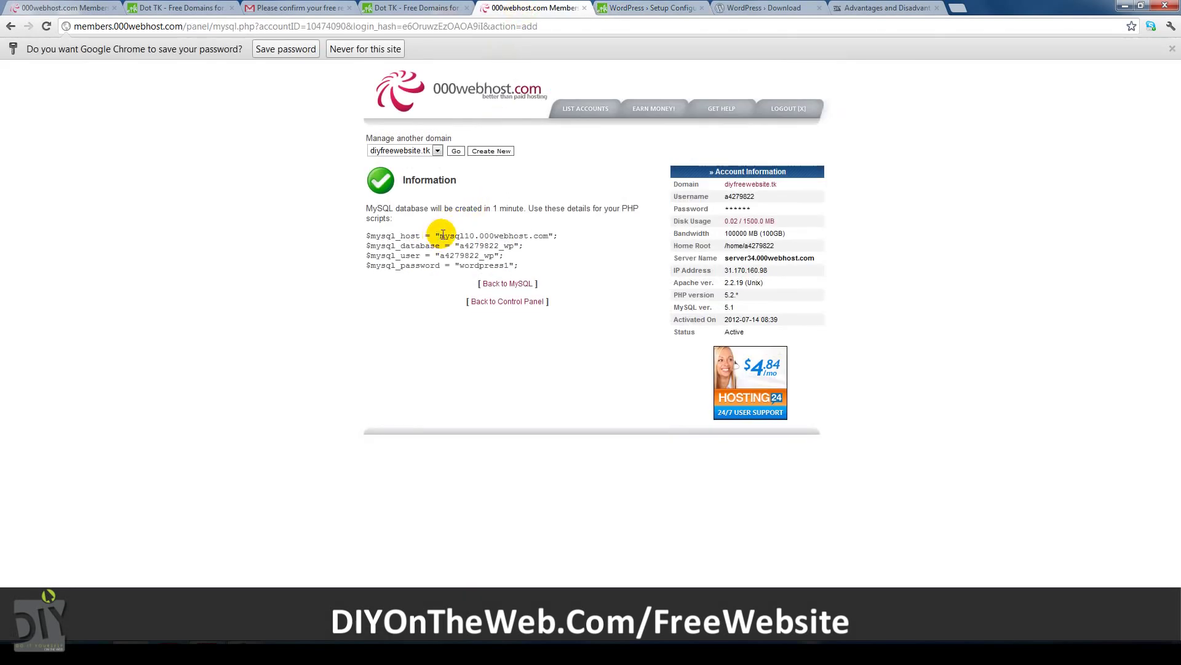
{"action": "left_click_drag", "start_coordinate": [441, 236], "coordinate": [541, 236]}
{"action": "right_click", "coordinate": [539, 236]}
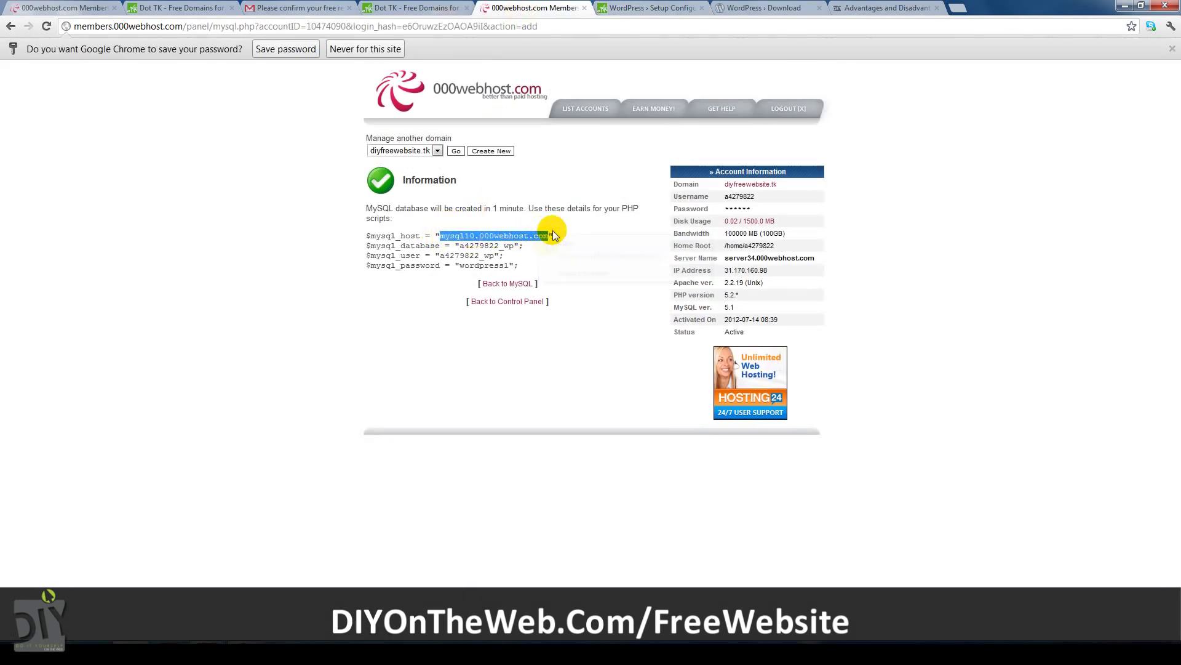
{"action": "right_click", "coordinate": [483, 268]}
Copy the new database name into both the Database Name and User Name fields.
{"action": "left_click", "coordinate": [535, 9]}
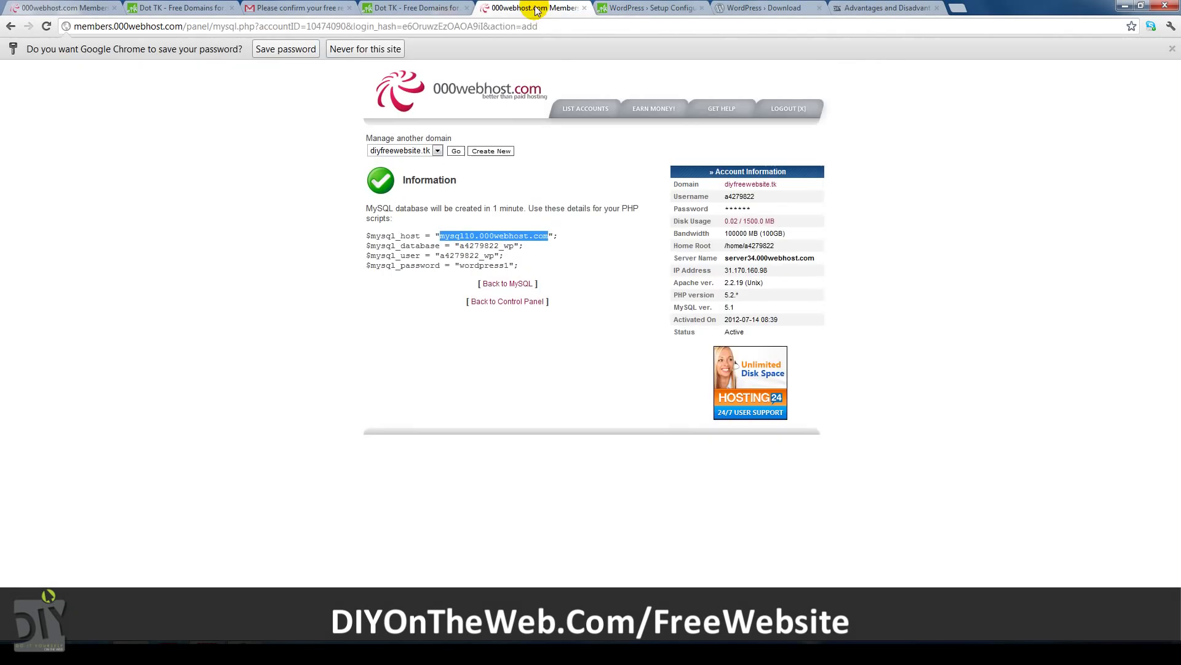
{"action": "double_click", "coordinate": [477, 246]}
{"action": "right_click", "coordinate": [516, 251]}
{"action": "left_click", "coordinate": [529, 259]}
{"action": "left_click", "coordinate": [612, 8]}
{"action": "right_click", "coordinate": [485, 168]}
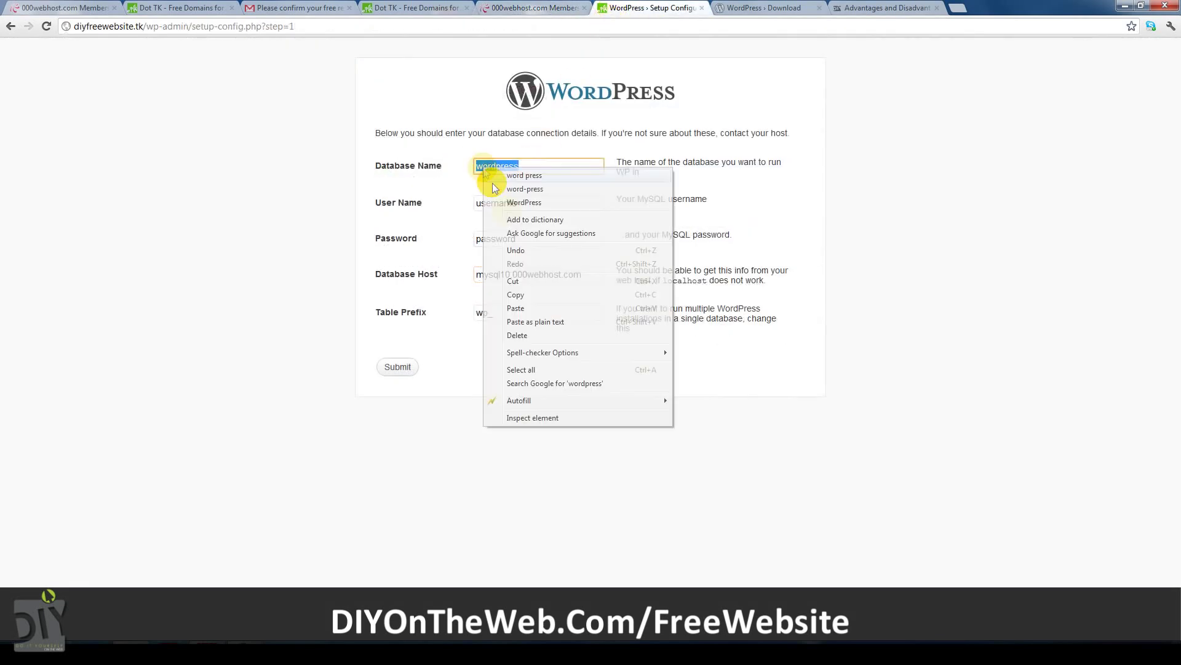
{"action": "left_click", "coordinate": [516, 307]}
{"action": "right_click", "coordinate": [518, 203]}
{"action": "left_click", "coordinate": [531, 271]}
Replace the placeholder with the database password and submit the connection details.
{"action": "left_click_drag", "start_coordinate": [520, 239], "coordinate": [456, 239]}
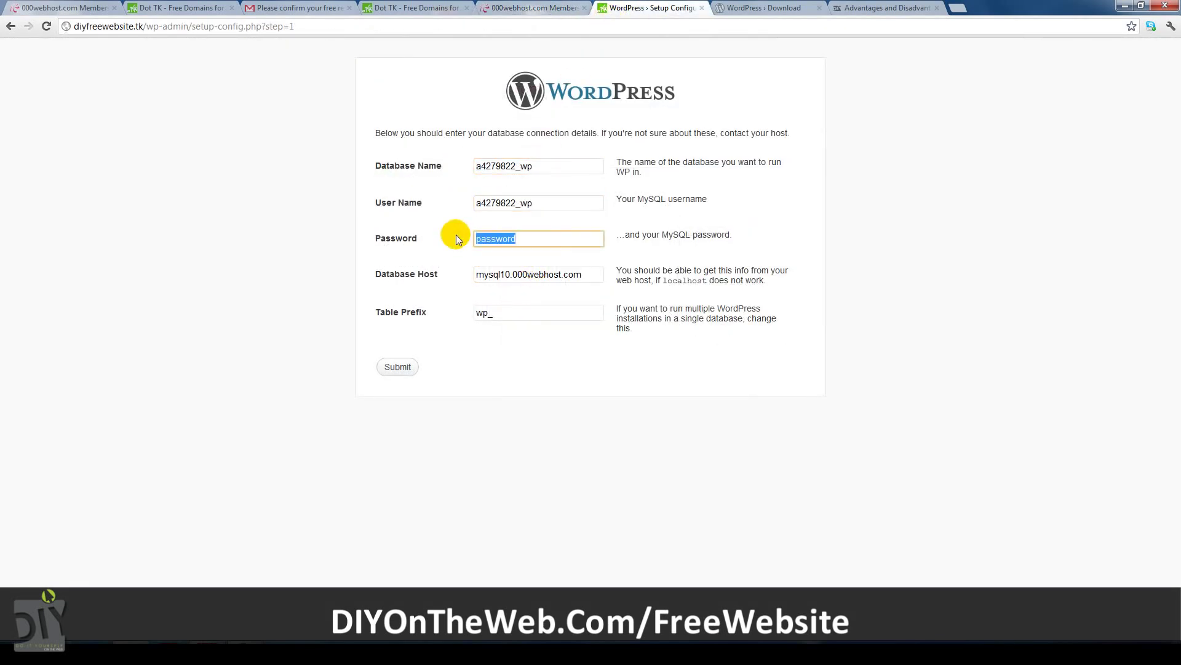
{"action": "type", "text": "wordpress1"}
{"action": "left_click", "coordinate": [400, 367]}
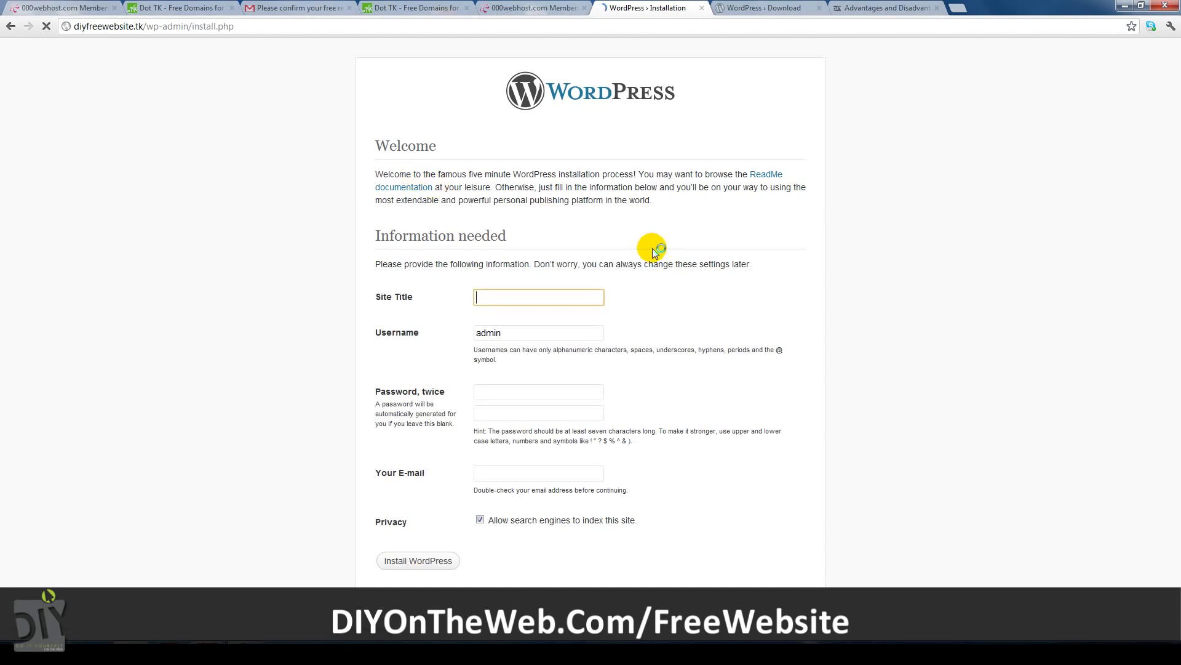
Install WordPress with site title 'Free Website', the admin password twice and the admin e-mail.
{"action": "type", "text": "Free We"}
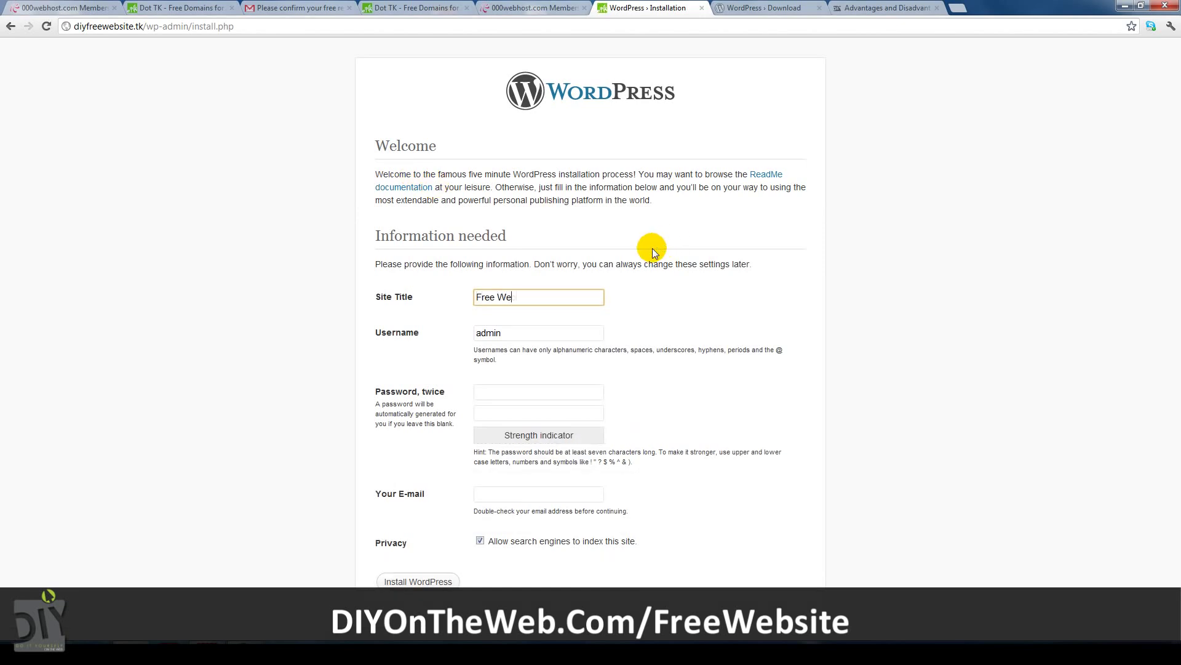
{"action": "type", "text": "bsite"}
{"action": "left_click", "coordinate": [520, 391]}
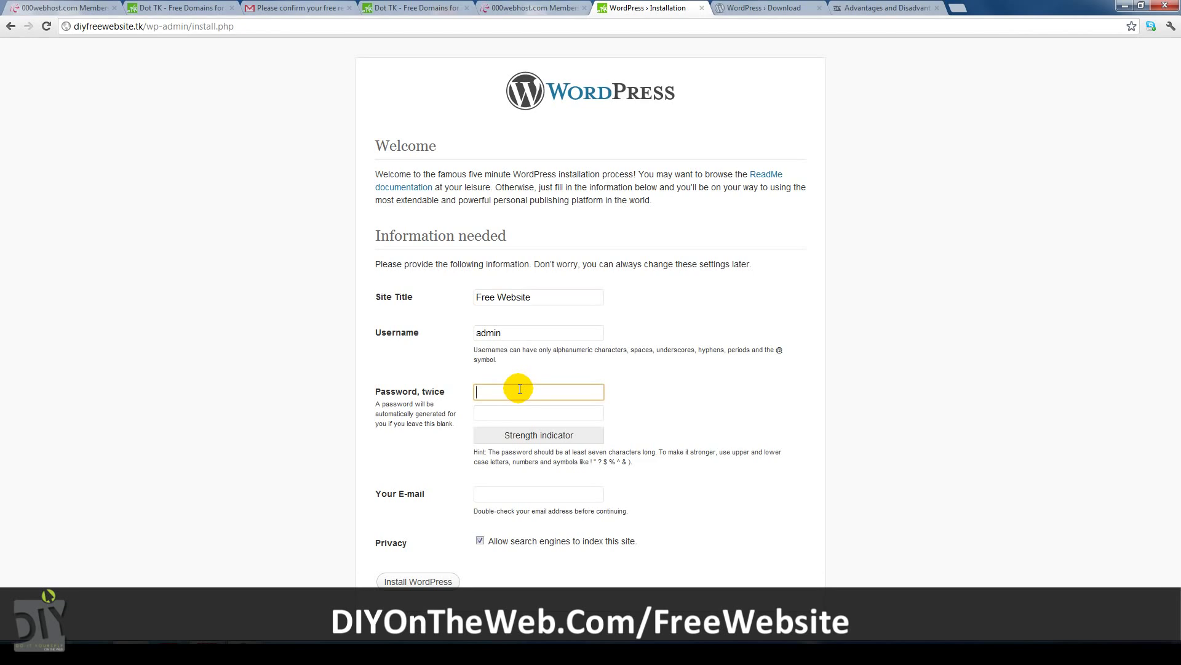
{"action": "type", "text": "••••••"}
{"action": "left_click", "coordinate": [495, 415]}
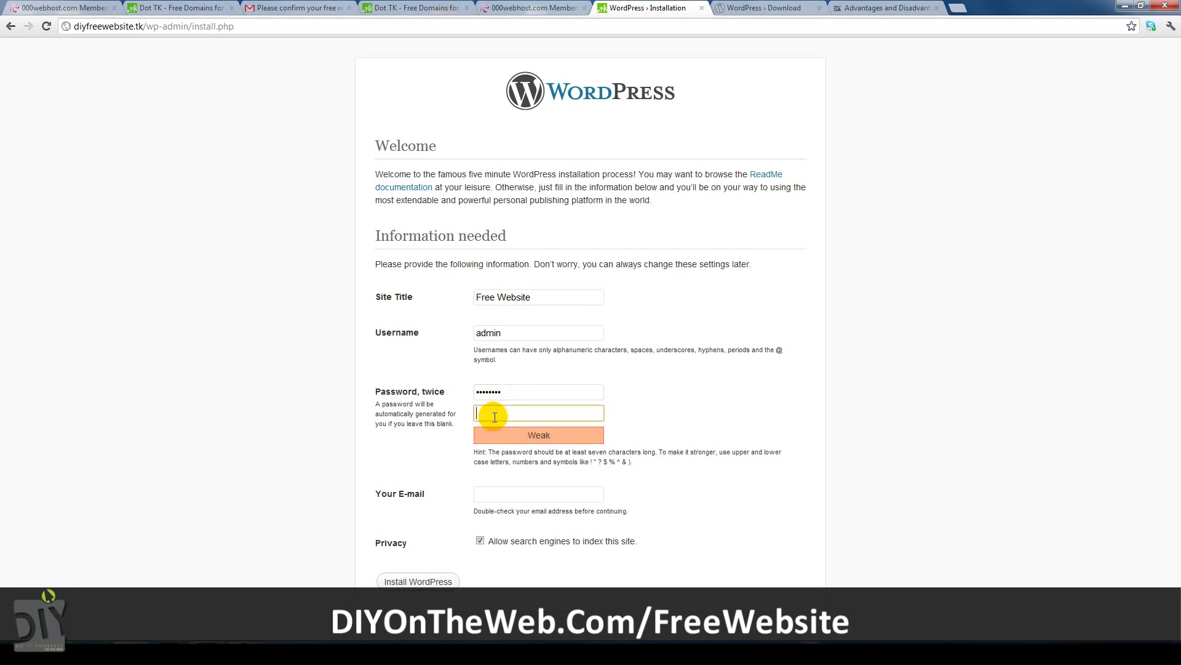
{"action": "type", "text": "••••"}
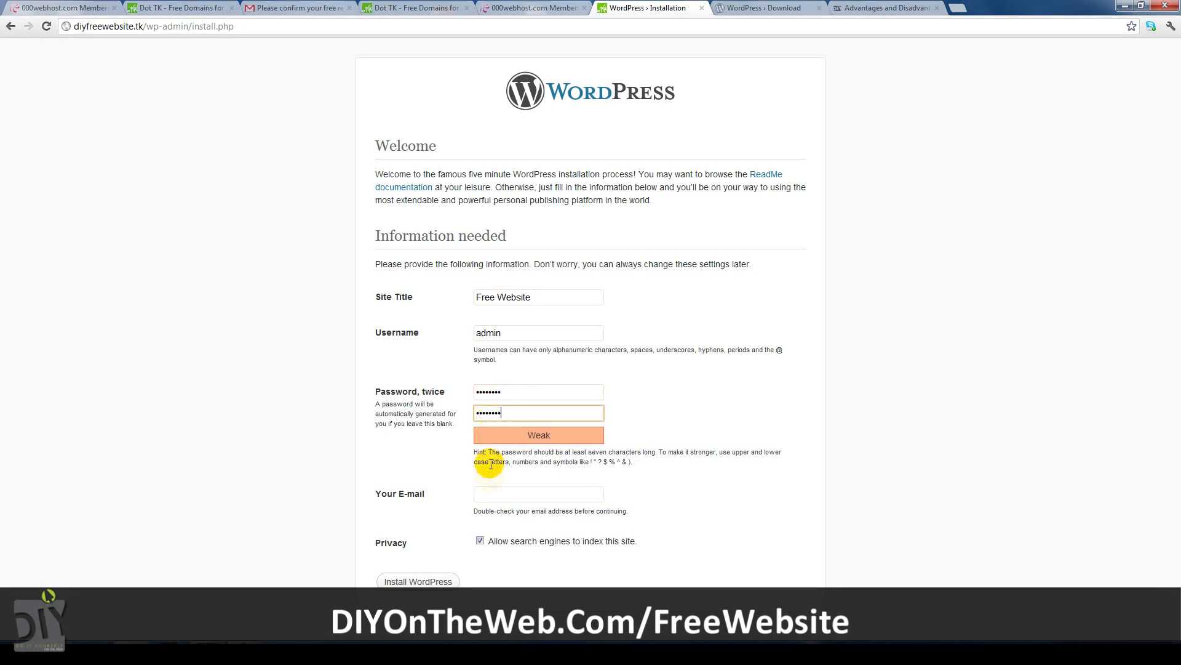
{"action": "left_click", "coordinate": [492, 493]}
{"action": "key", "text": "ctrl+v"}
{"action": "left_click", "coordinate": [427, 577]}
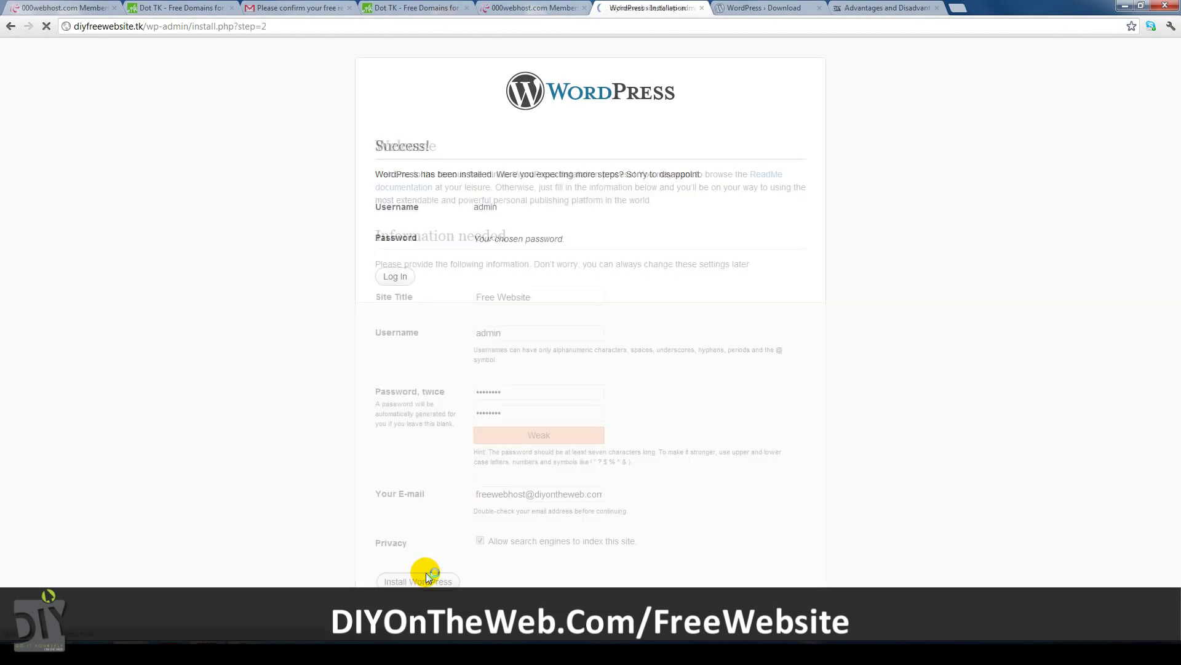
Log in to the new site's Dashboard as admin.
{"action": "left_click_drag", "start_coordinate": [402, 277], "coordinate": [394, 286]}
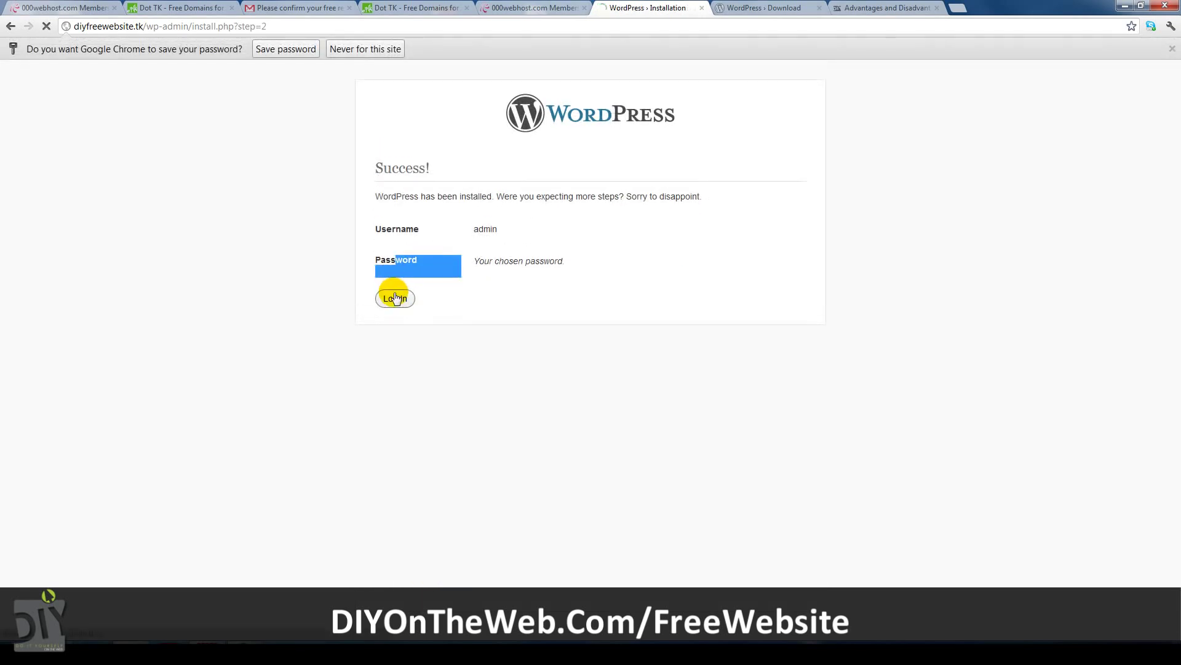
{"action": "left_click", "coordinate": [395, 298]}
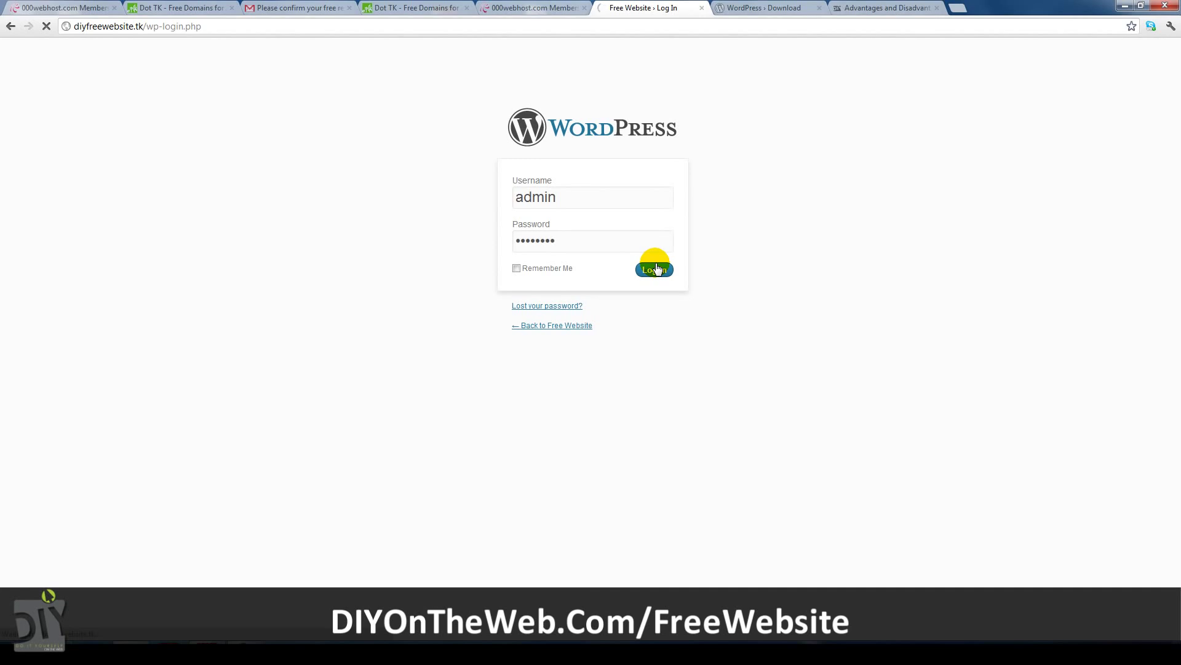
{"action": "left_click", "coordinate": [656, 269]}
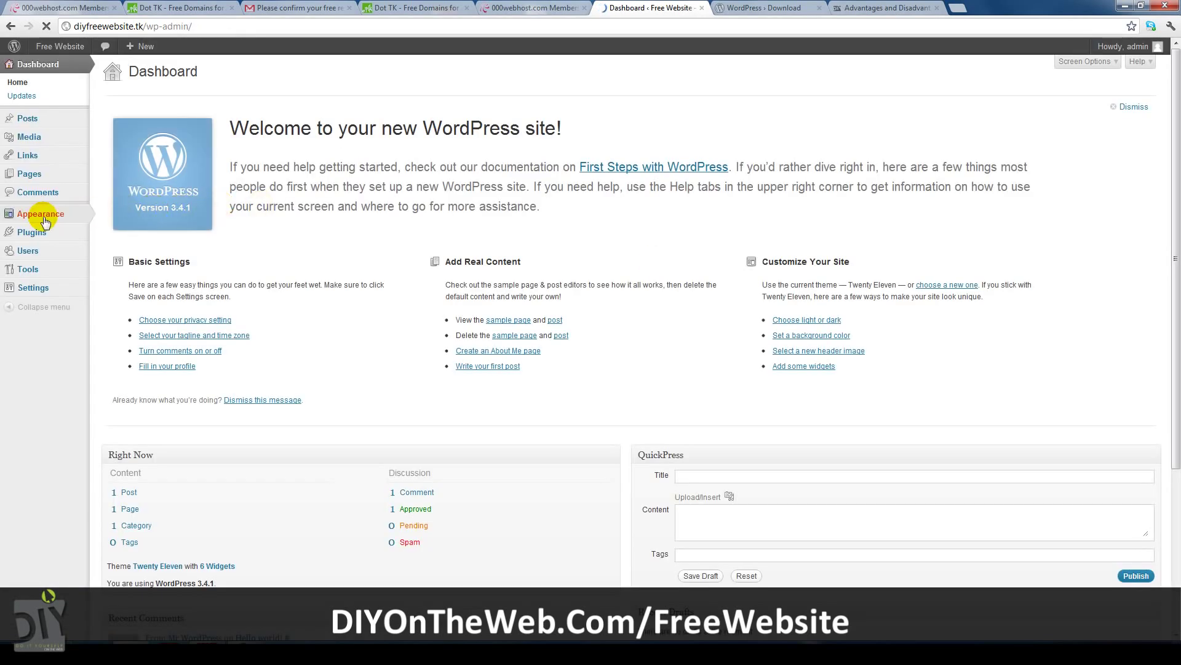
Go to Appearance > Themes to see Twenty Eleven as the current theme.
{"action": "mouse_move", "coordinate": [49, 215]}
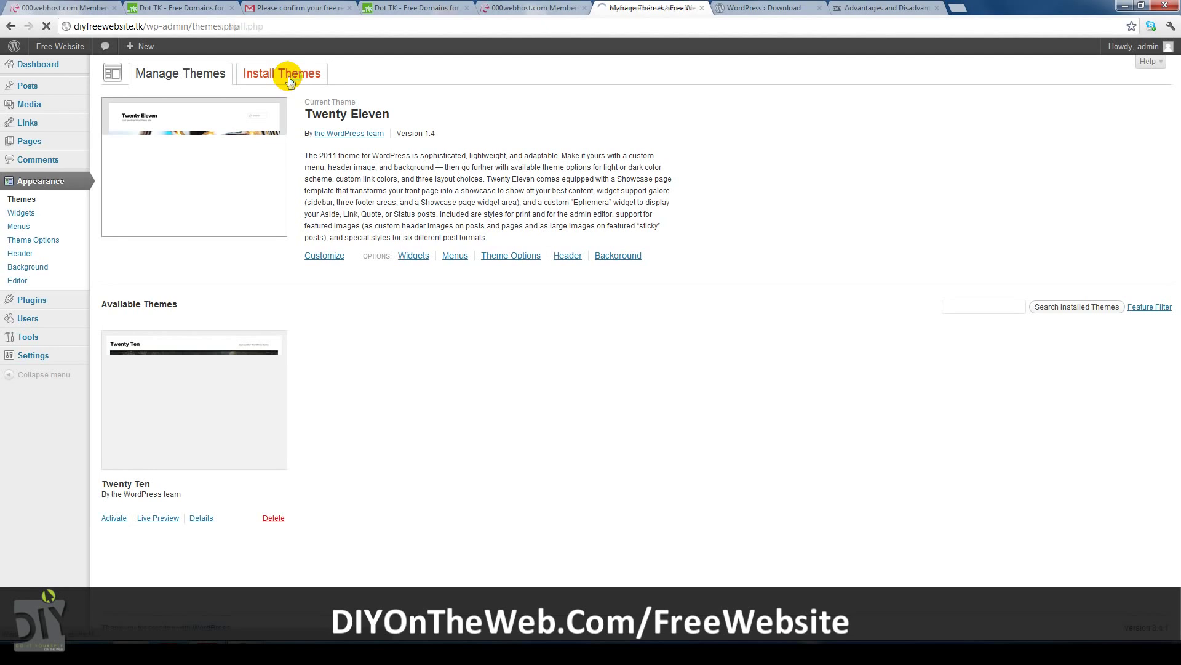
Install the Responsive 1.7.1 theme from Featured themes and activate it.
{"action": "left_click", "coordinate": [188, 99]}
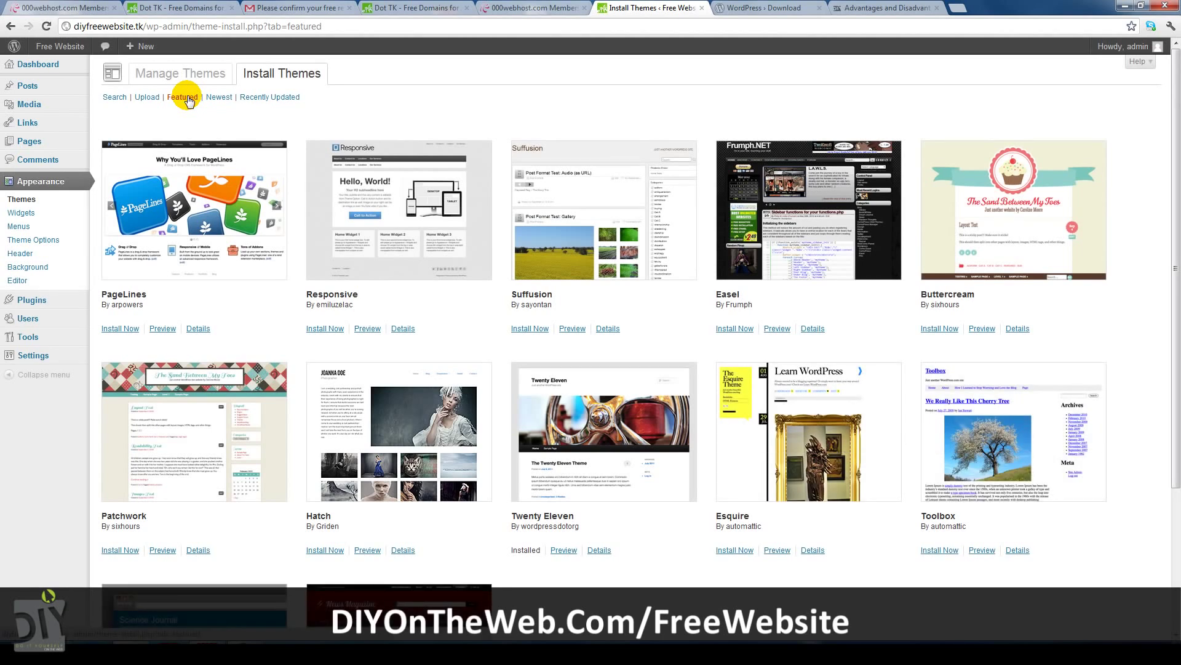
{"action": "left_click", "coordinate": [330, 329]}
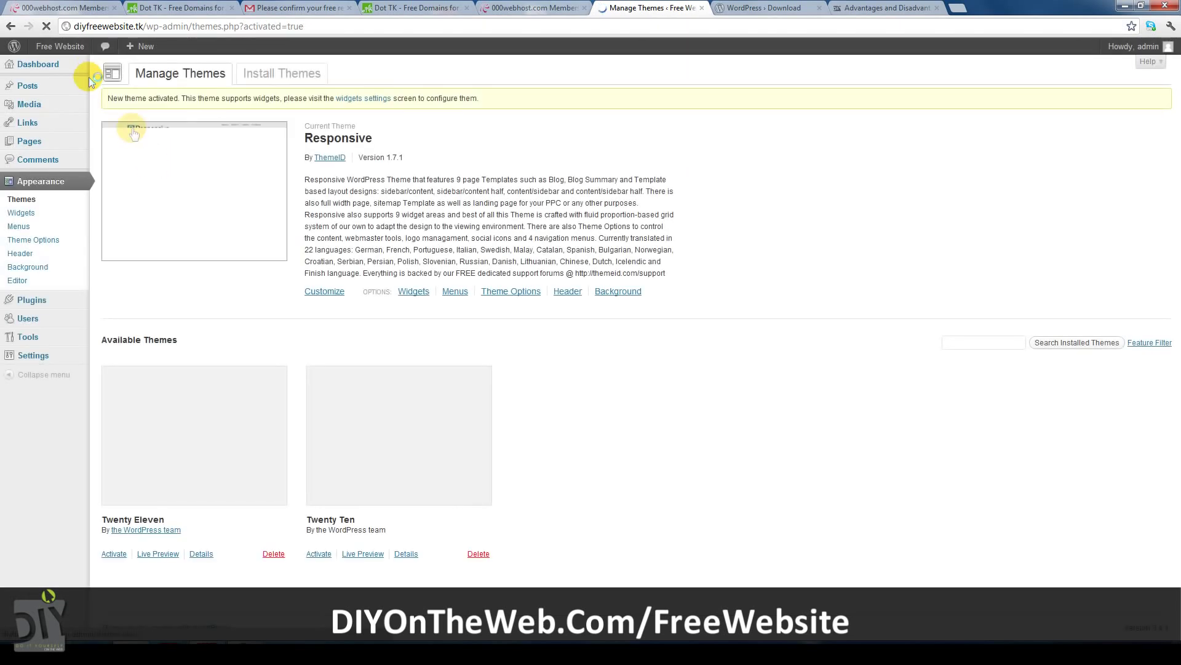
{"action": "middle_click", "coordinate": [57, 64]}
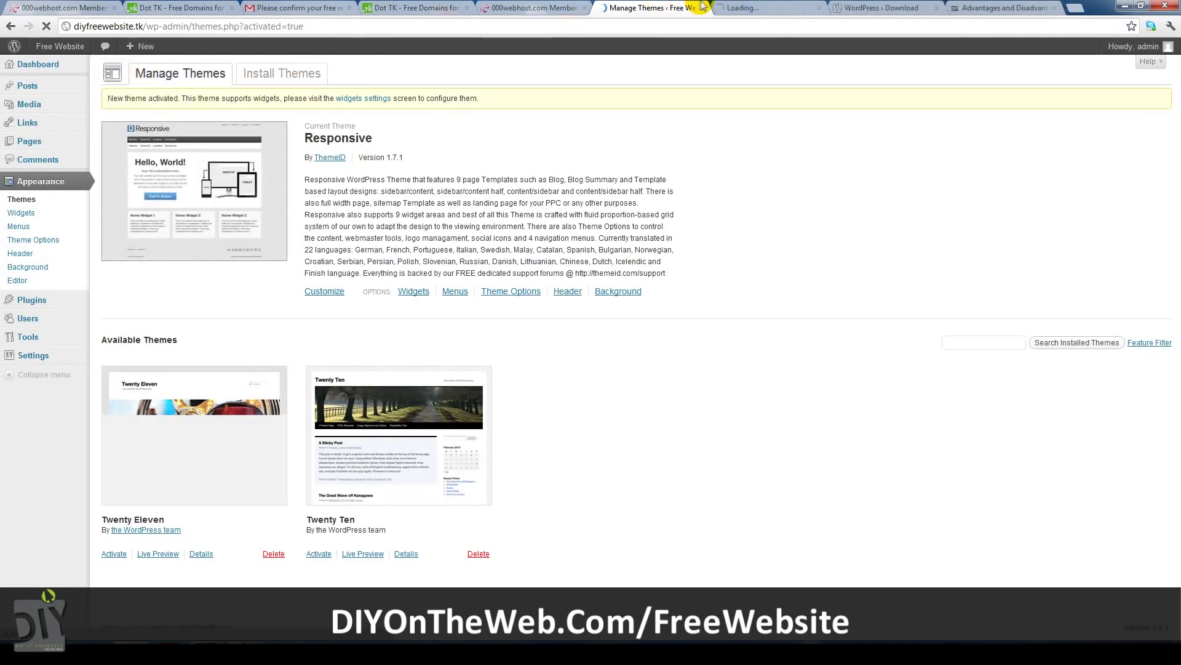